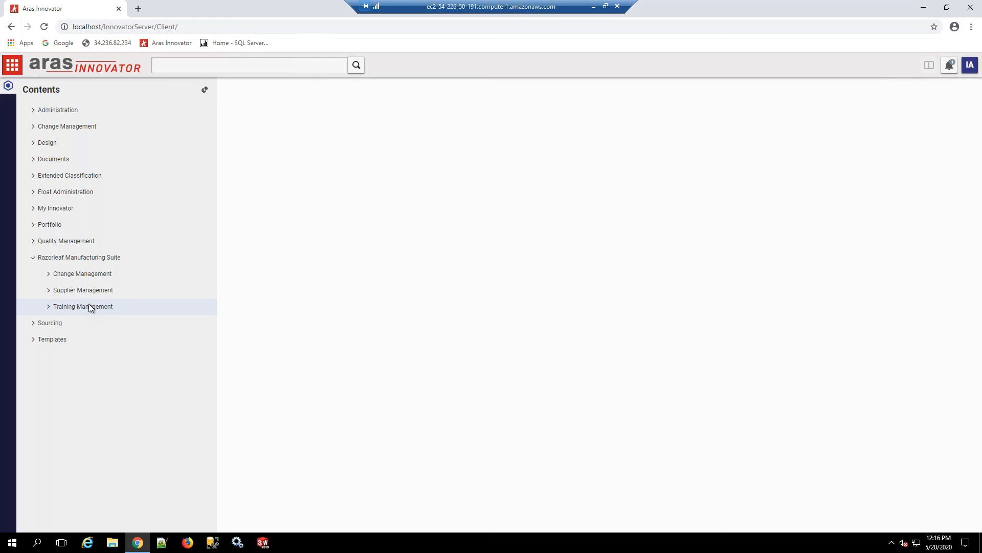
Open the supplier search under Supplier Management in the Razorleaf Manufacturing Suite and list the suppliers
click(57, 290)
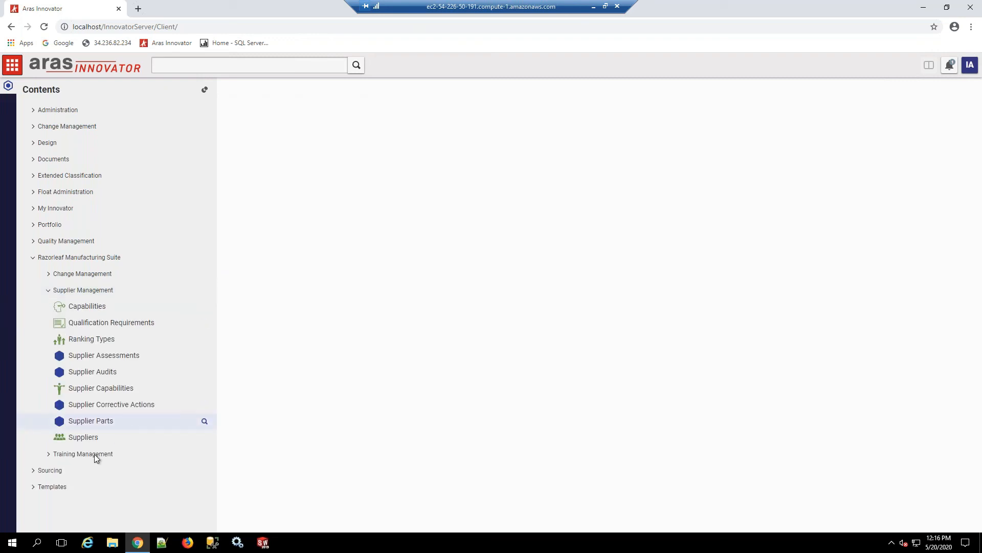
click(80, 439)
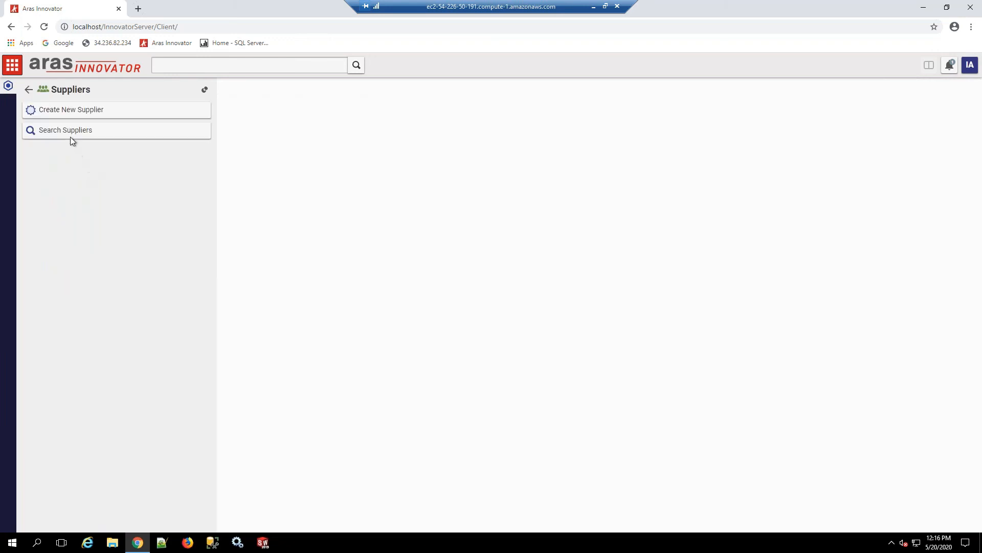
click(71, 134)
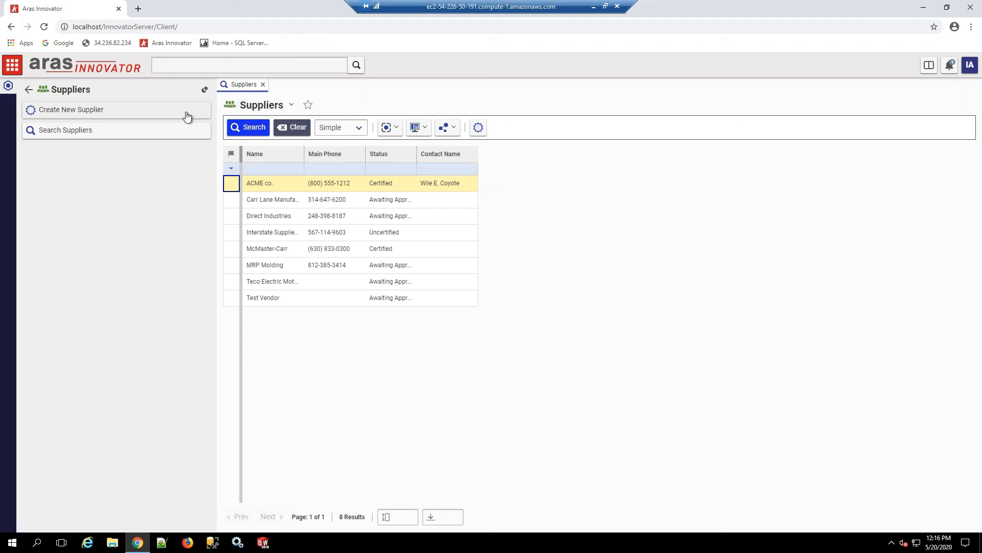
Create a new supplier and name it TTI North America
click(111, 110)
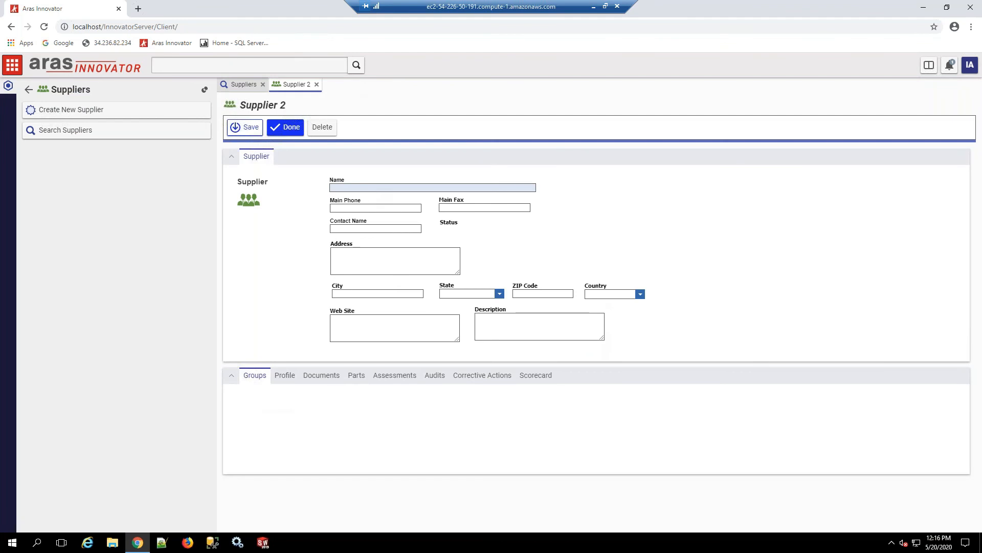
click(401, 186)
text(TJ N)
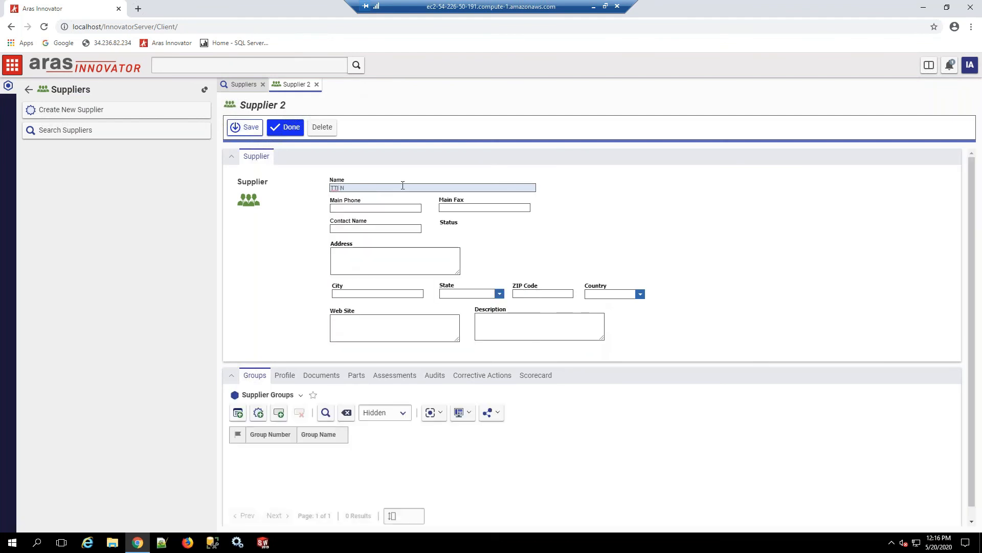
text(orth America)
Fill the supplier's phone and address details from the first saved address suggestion, choose Illinois as the state, and save the record
click(384, 261)
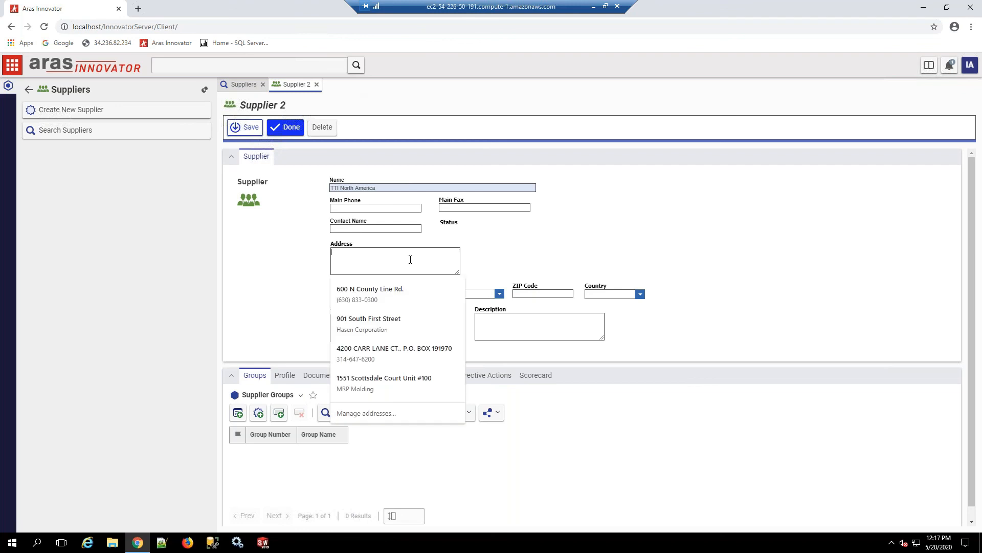
click(441, 291)
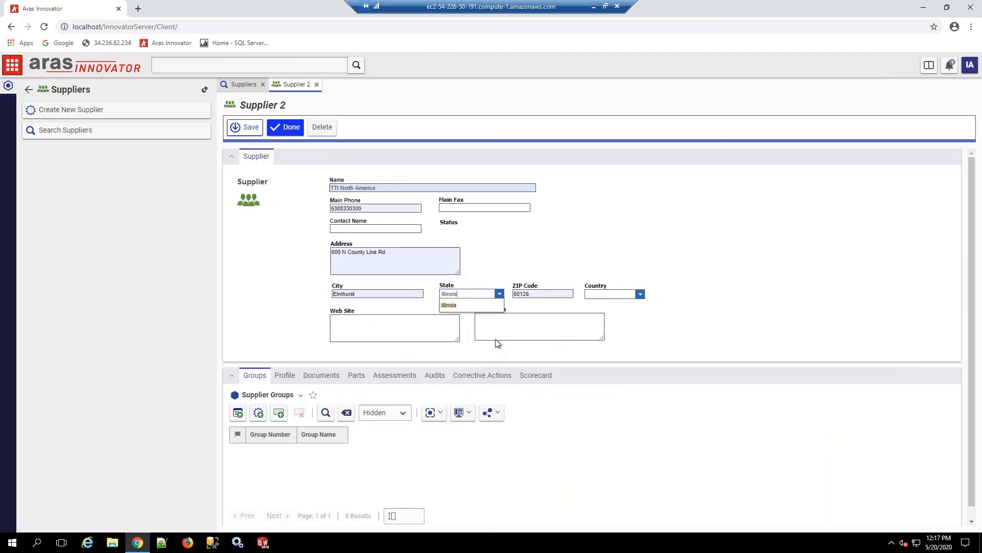
click(455, 306)
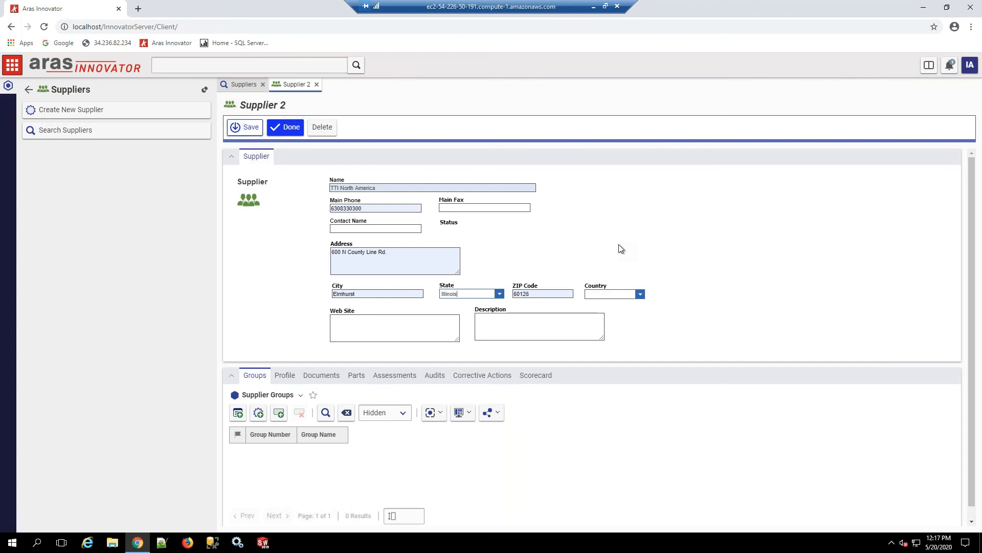
click(286, 127)
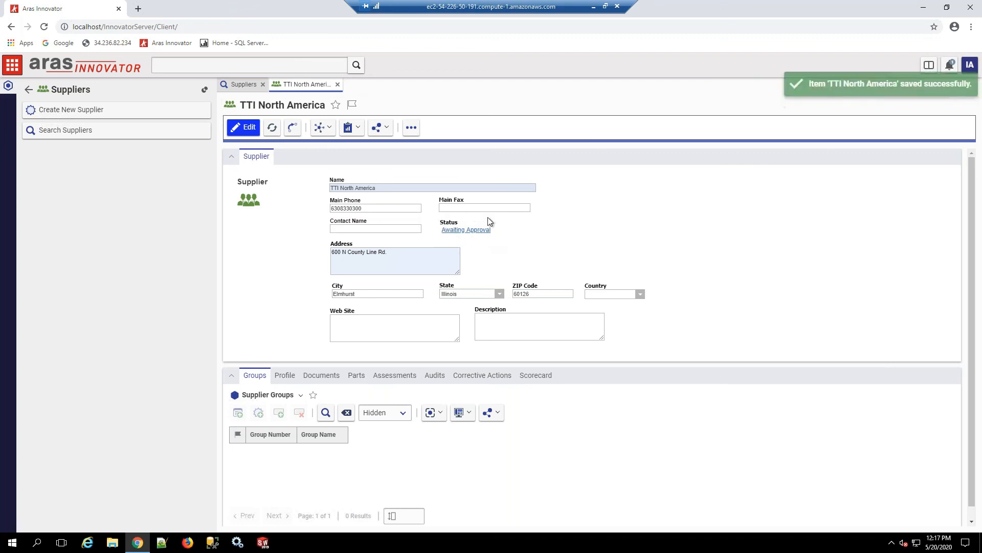
Review the documents list of the TTI North America supplier and close its record and the supplier search
click(327, 128)
click(327, 229)
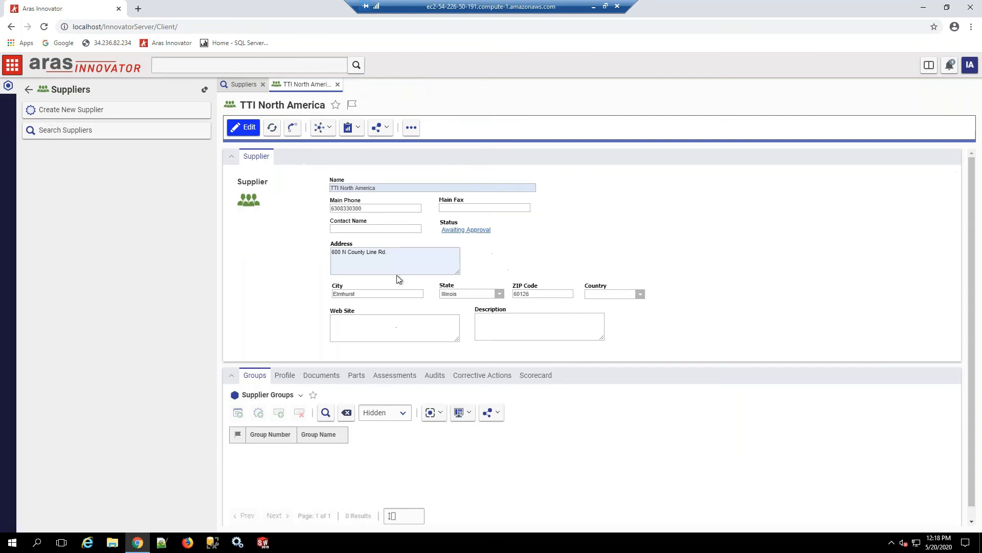
click(328, 380)
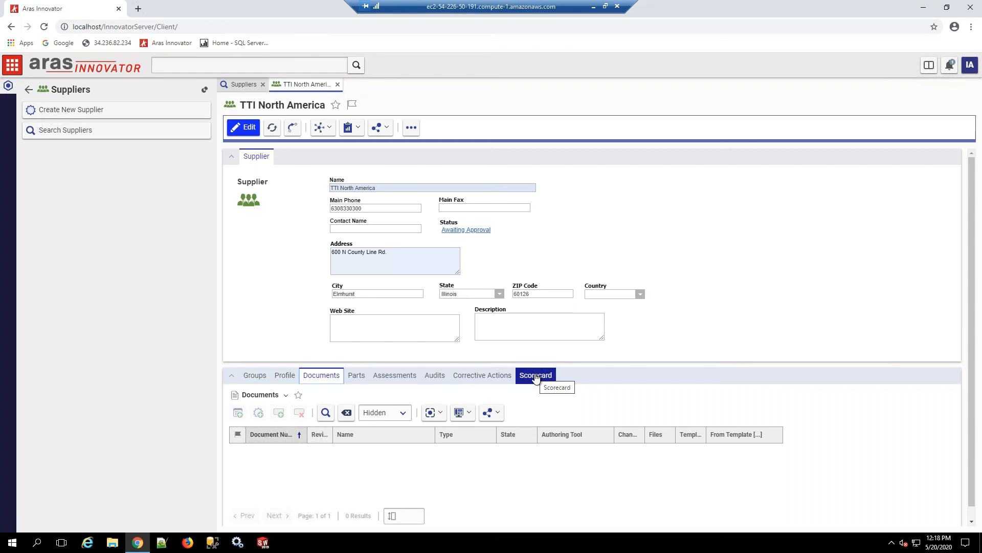
click(338, 85)
click(261, 85)
Search the Design parts for names matching *drill*
click(29, 89)
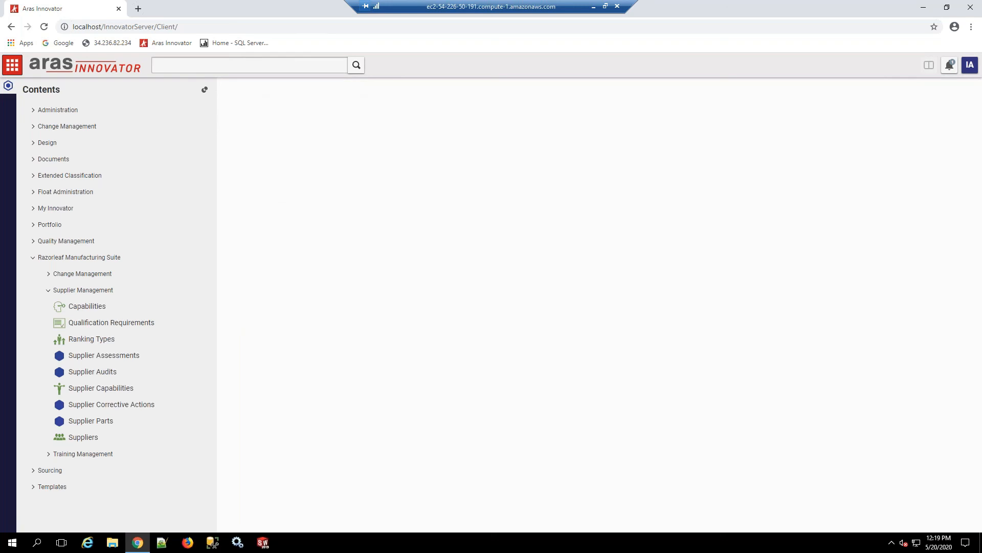
click(34, 143)
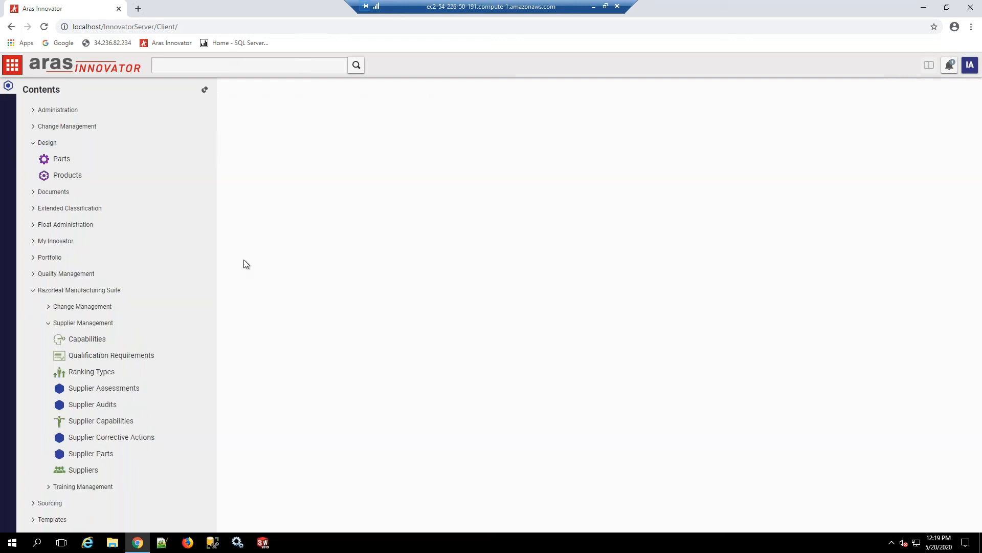
click(62, 159)
click(74, 131)
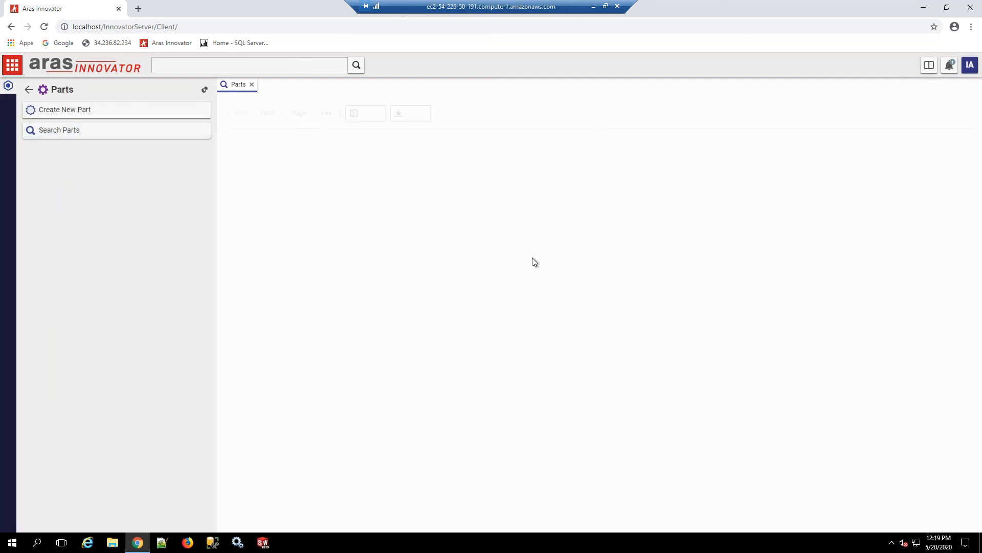
click(364, 168)
text(*drill*)
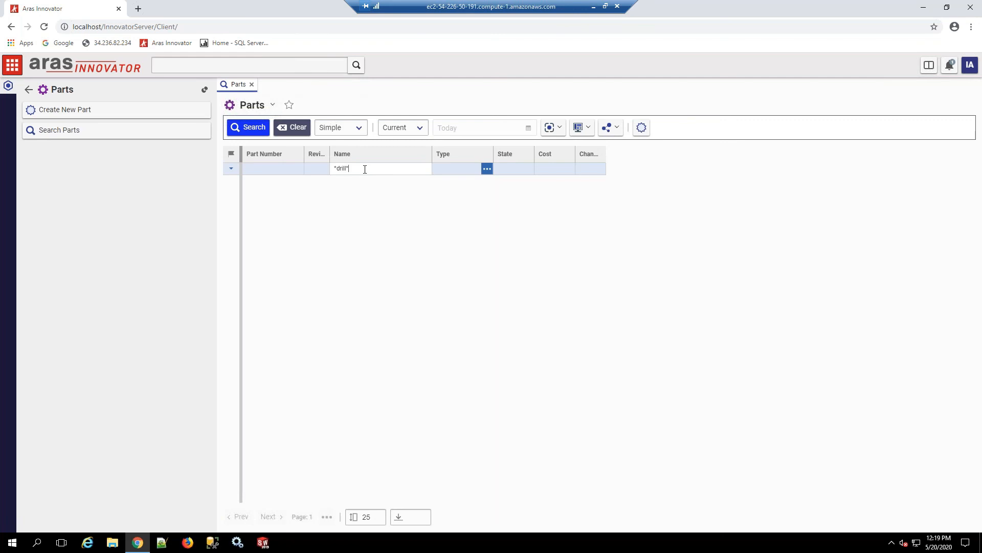
key(Return)
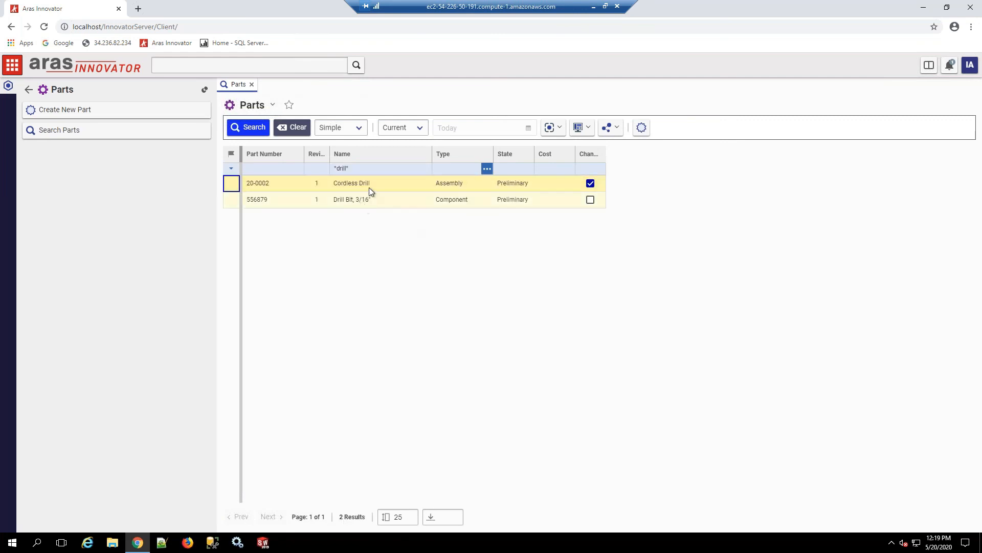
Open the Cordless Drill assembly 20-0002 and examine the Gear Case components in its BOM structure
double_click(369, 188)
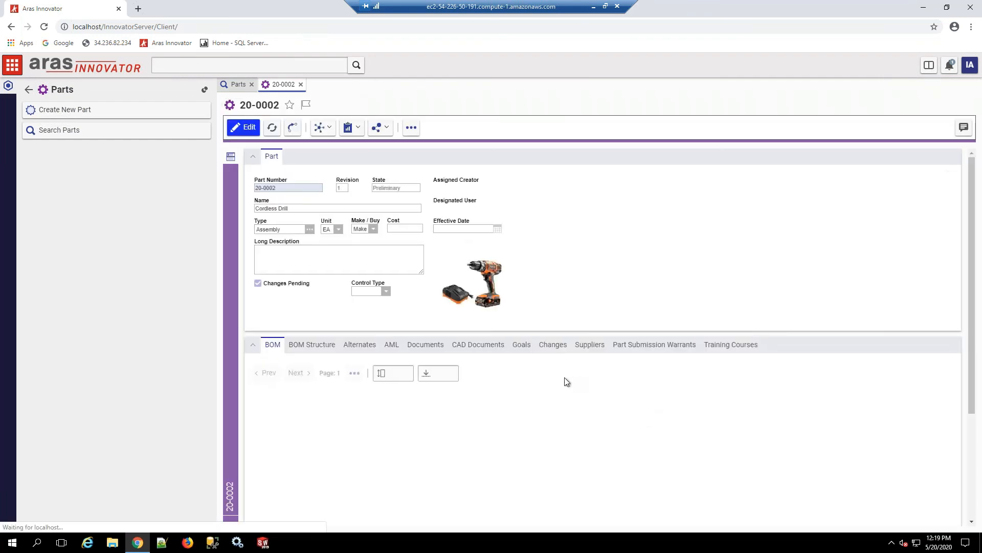
click(311, 345)
scroll(405, 437, down, 3)
click(287, 412)
click(258, 413)
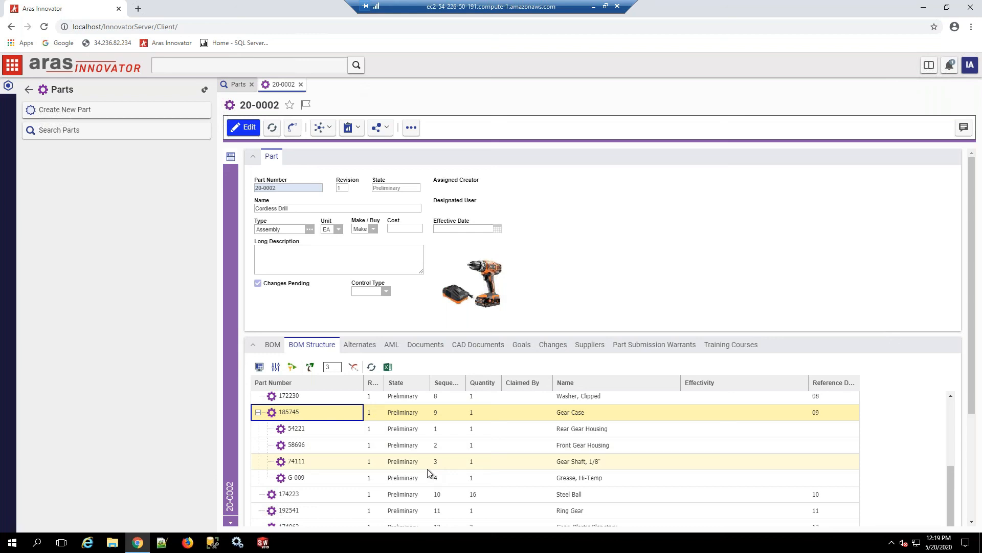
Open the Keyless Chuck part 549078 from the Cordless Drill's bill of materials
click(273, 345)
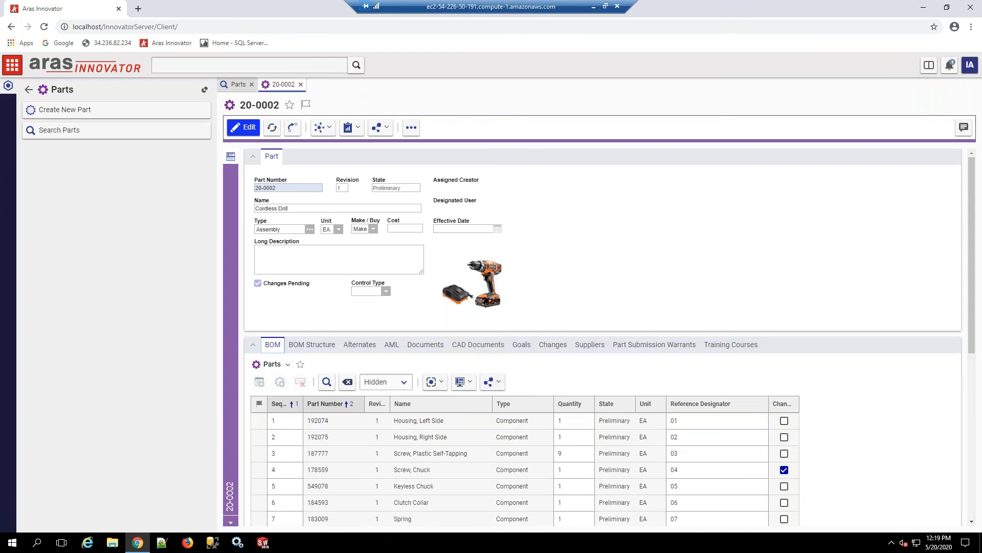
click(455, 469)
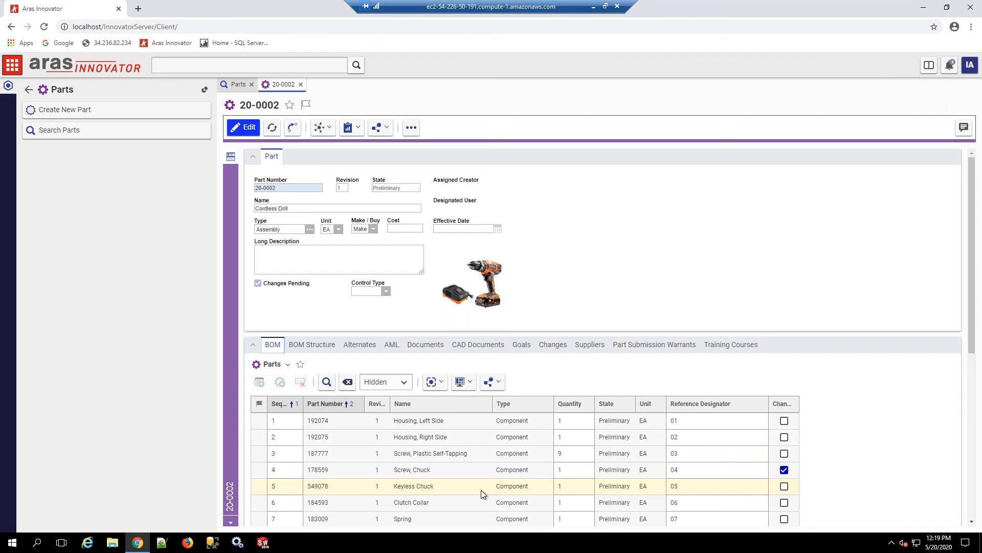
double_click(345, 487)
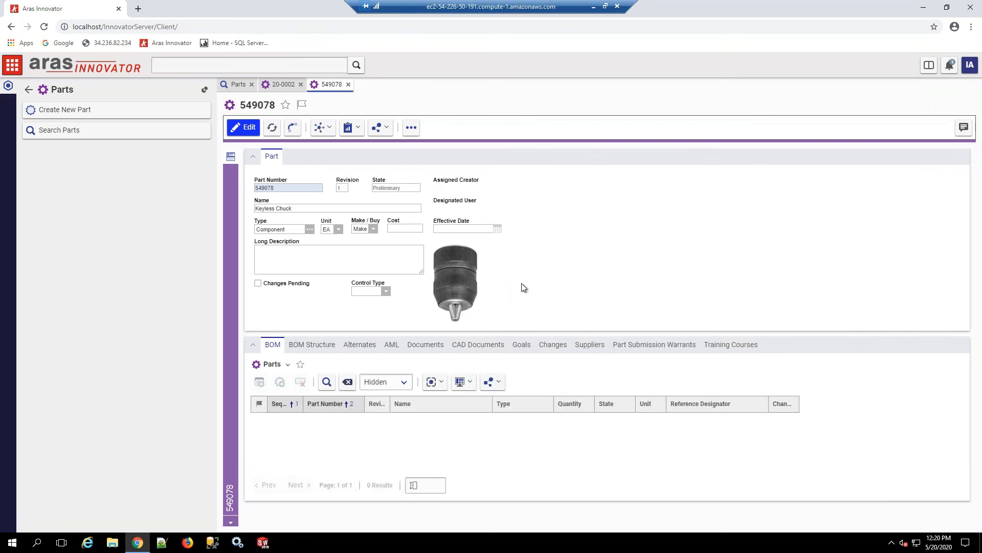
Open the manufacturer part D-R-996-a12 from the Keyless Chuck's AML
click(390, 347)
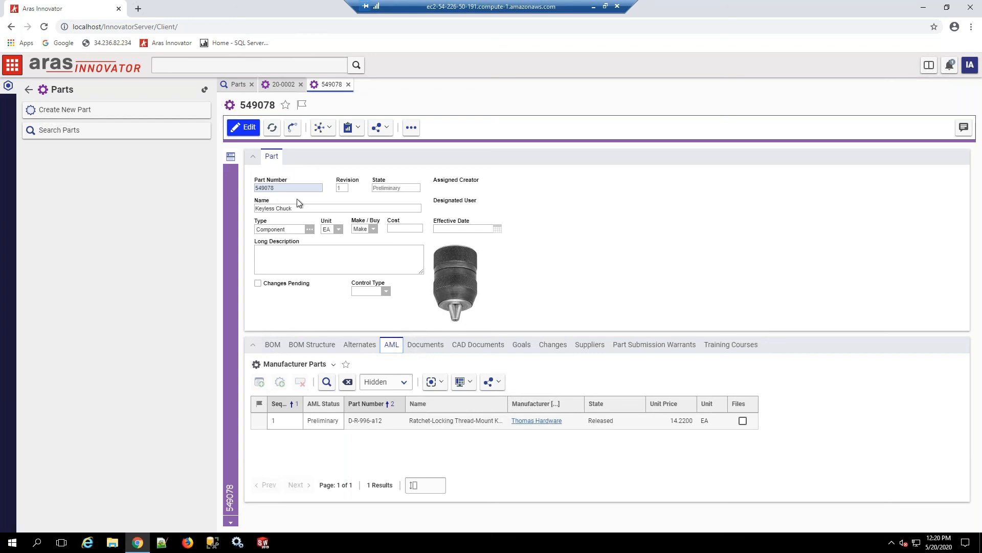
click(396, 421)
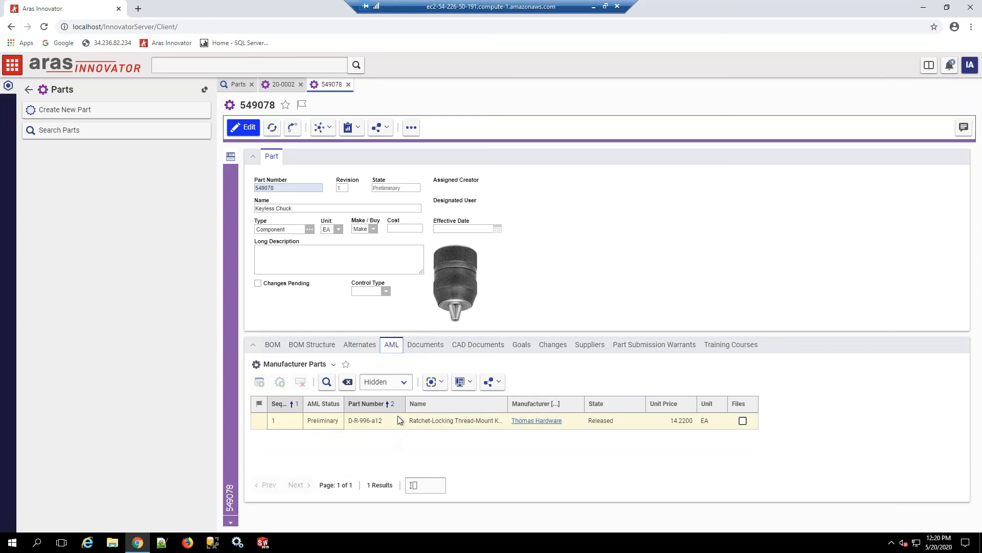
double_click(386, 426)
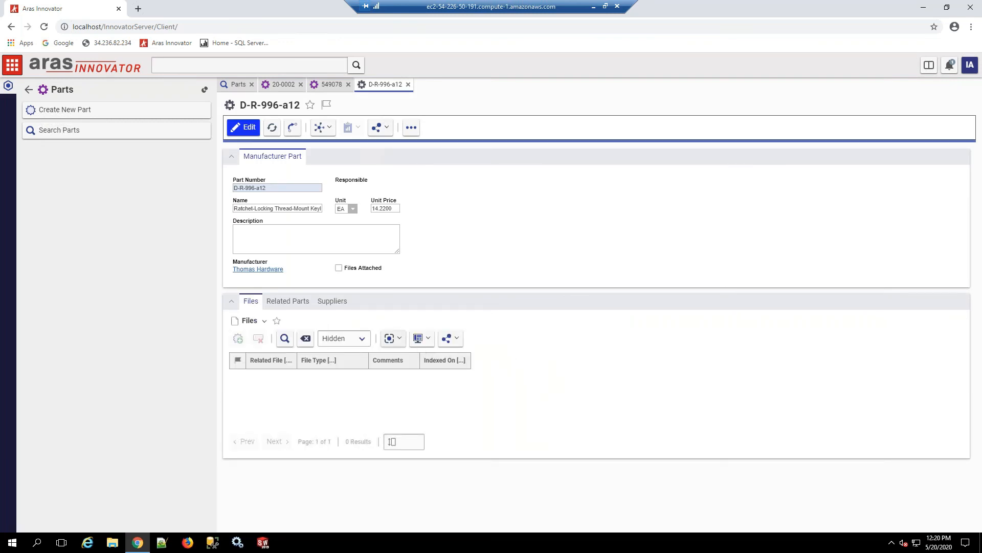
Open the McMaster-Carr supplier record from the manufacturer part's supplier list
click(332, 301)
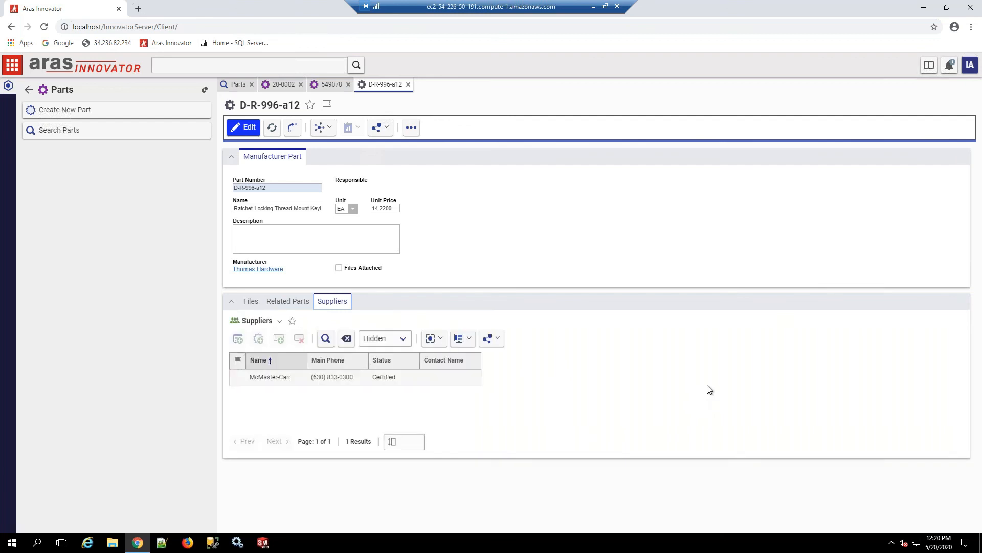
click(277, 380)
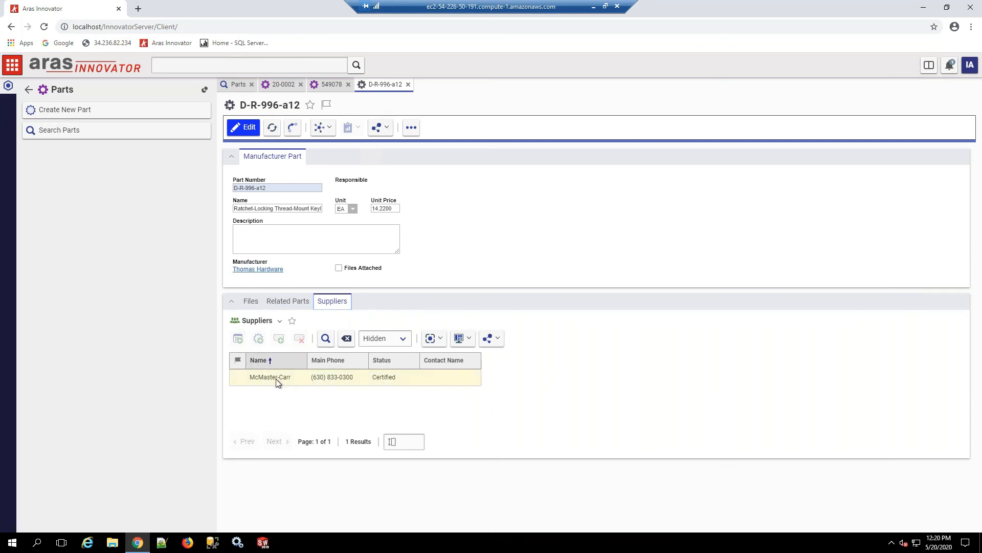
double_click(401, 380)
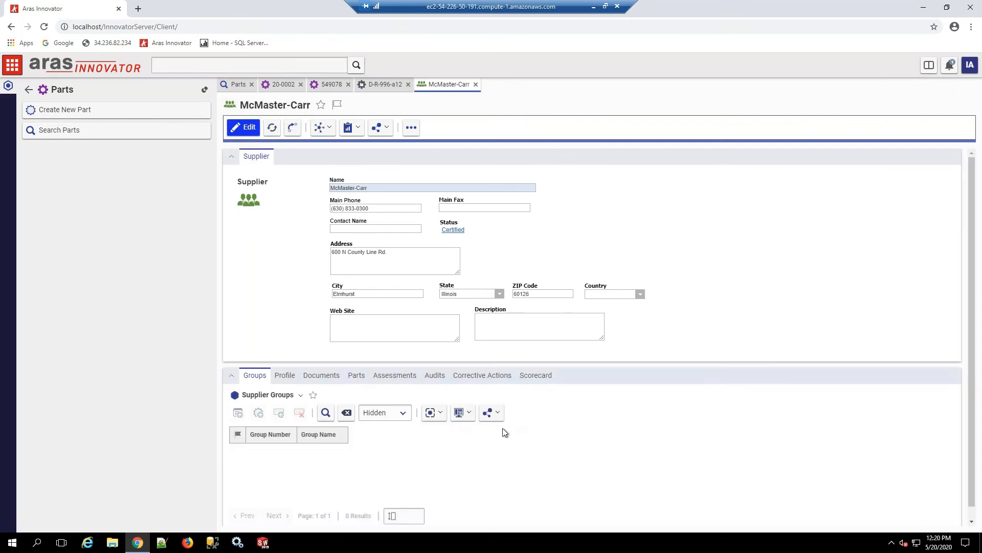
Review McMaster-Carr's assessments and audits, and close the supplier and manufacturer part records
click(395, 375)
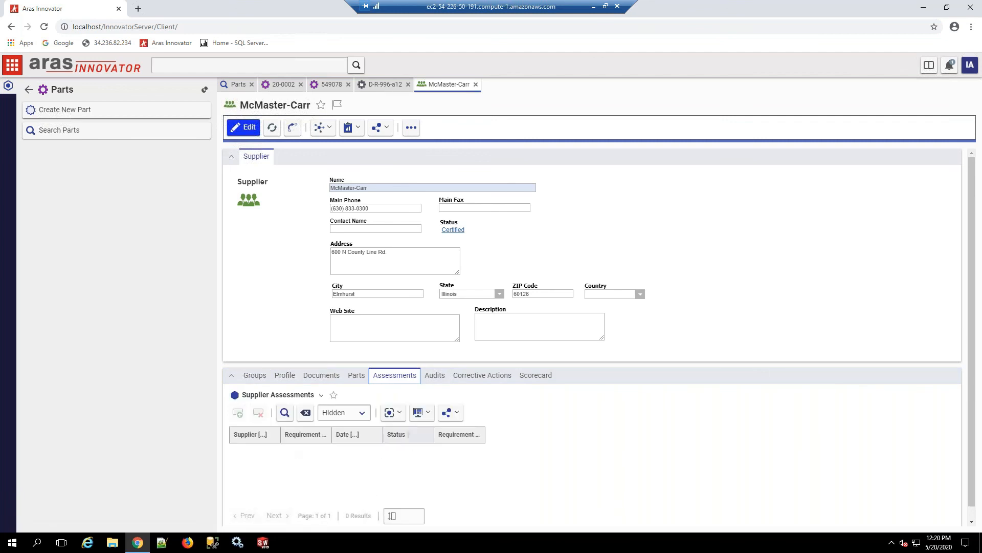
click(434, 376)
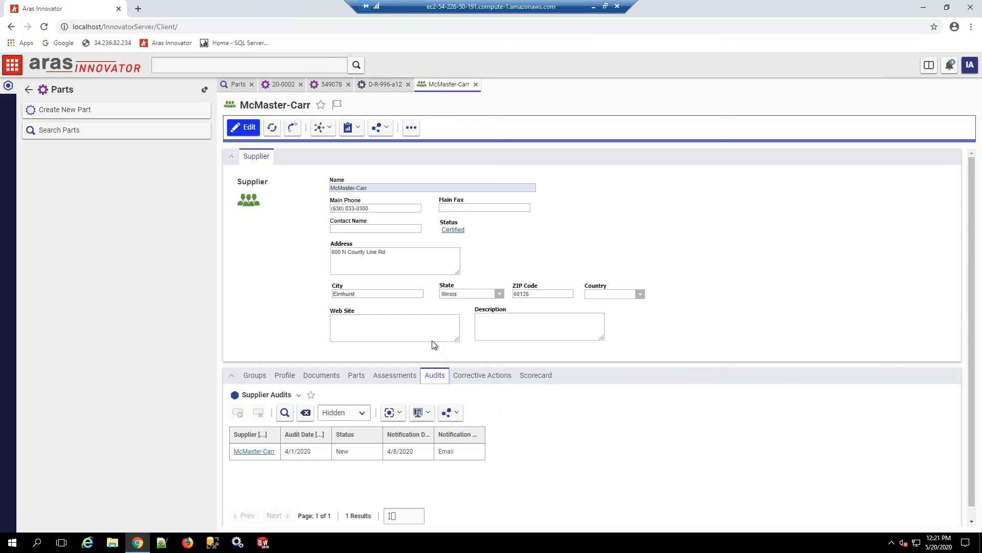
click(475, 88)
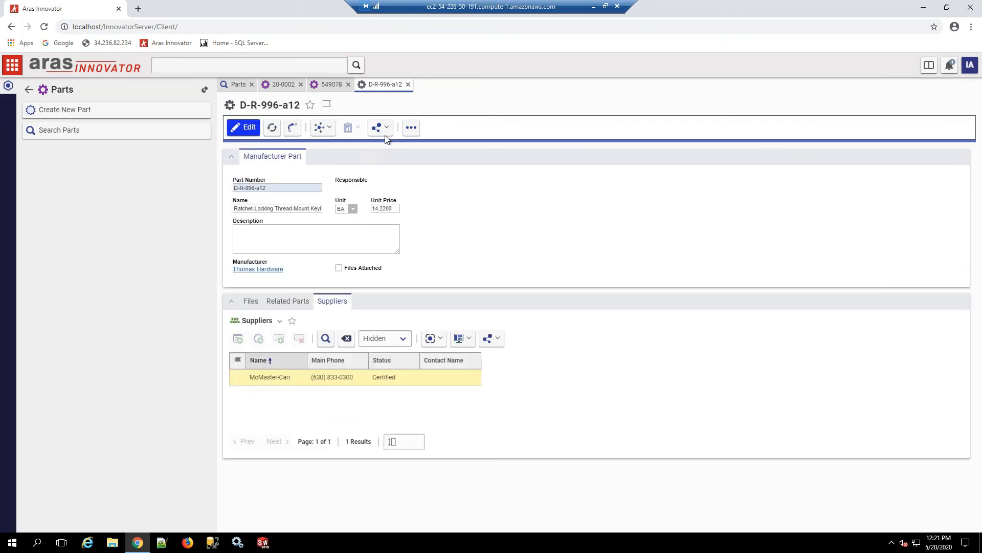
click(408, 85)
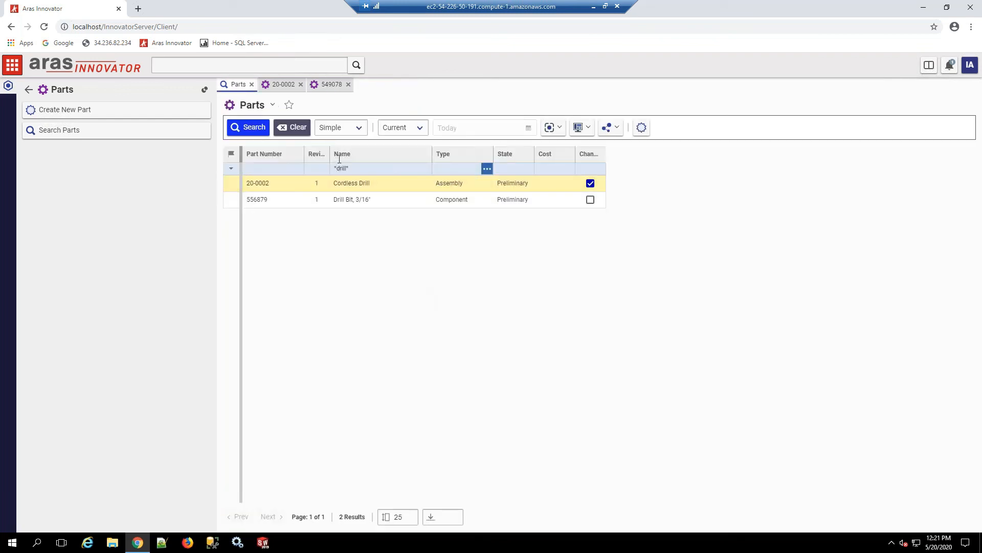
Search the parts for names matching *chuck*
click(360, 169)
text(*chick*)
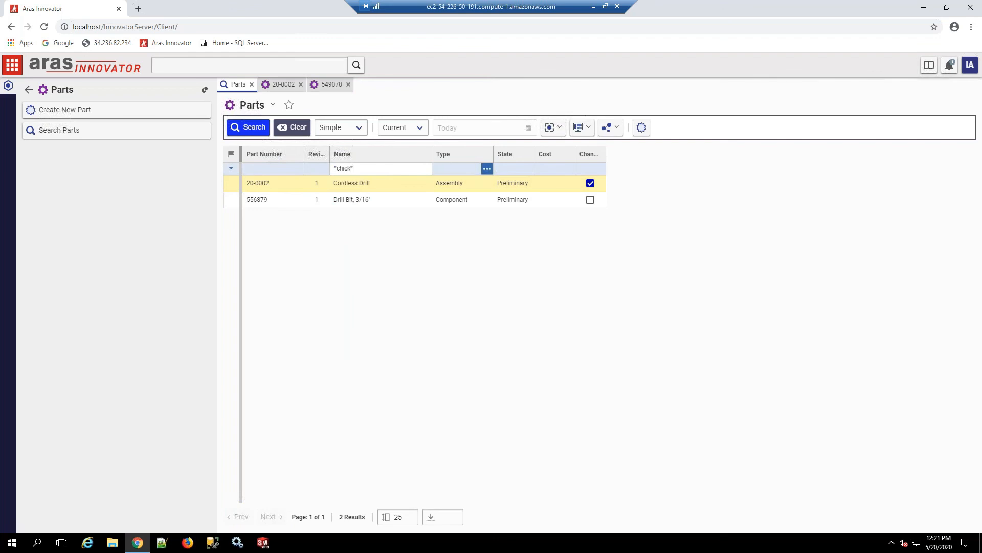
key(BackSpace)
key(BackSpace)
key(BackSpace)
text(uck*)
key(Return)
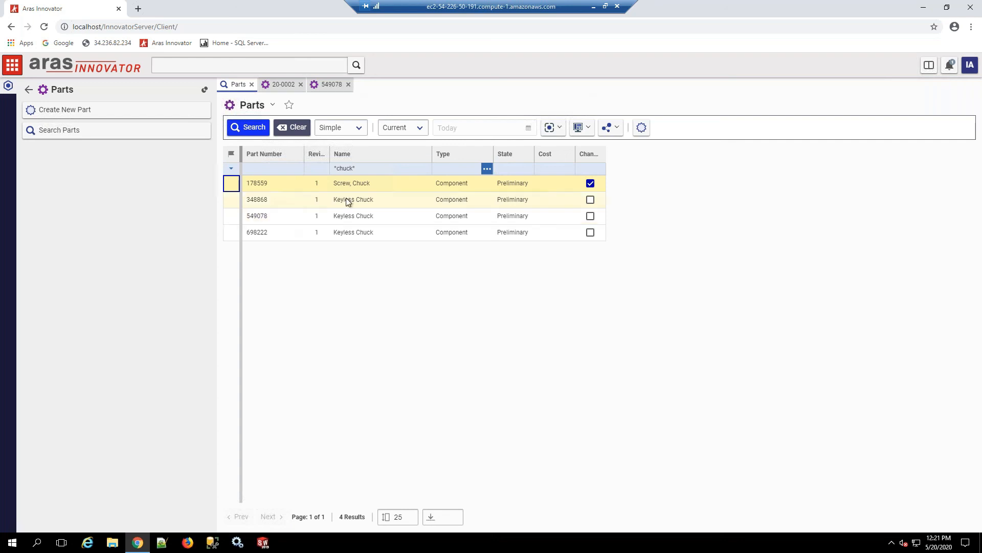
Open the Keyless Chuck part 698222 and view its AML
double_click(284, 233)
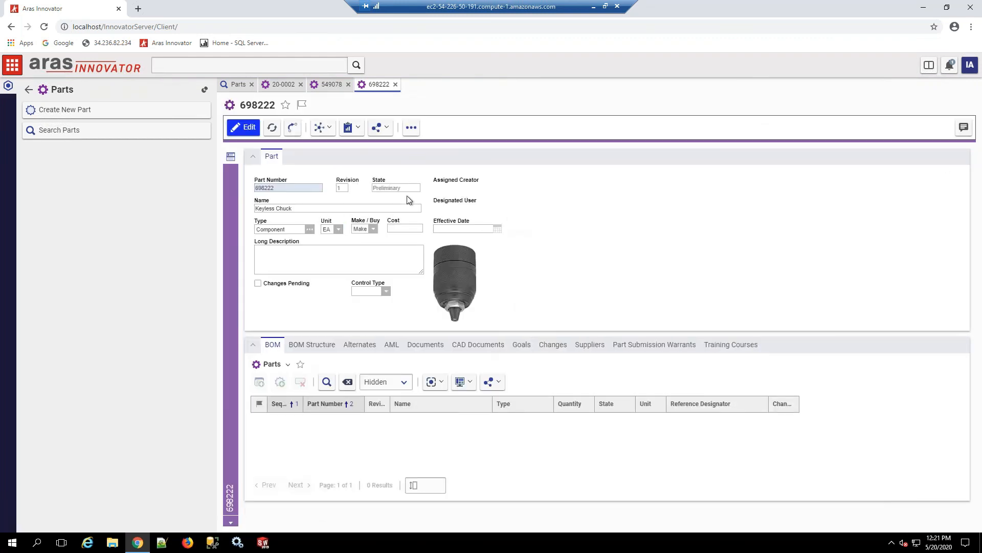
click(392, 344)
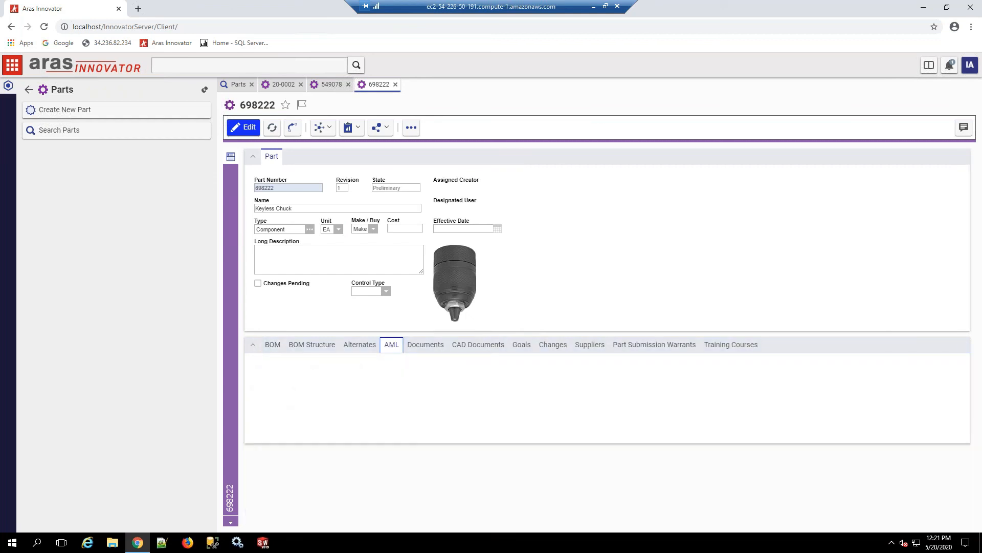
Open manufacturer part D-R-803-a12 from the AML, view its suppliers, and open the Interstate Supplies Inc record
click(372, 423)
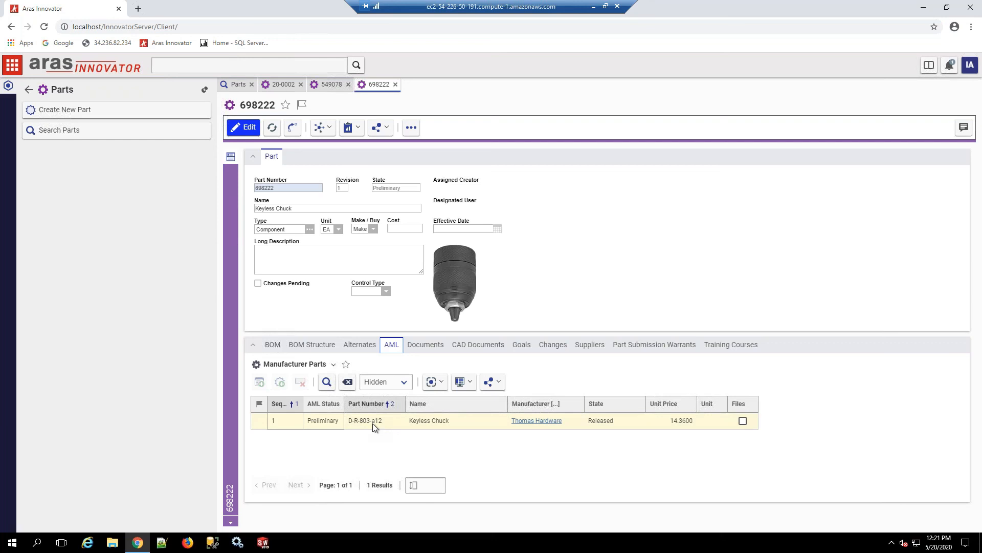
click(372, 422)
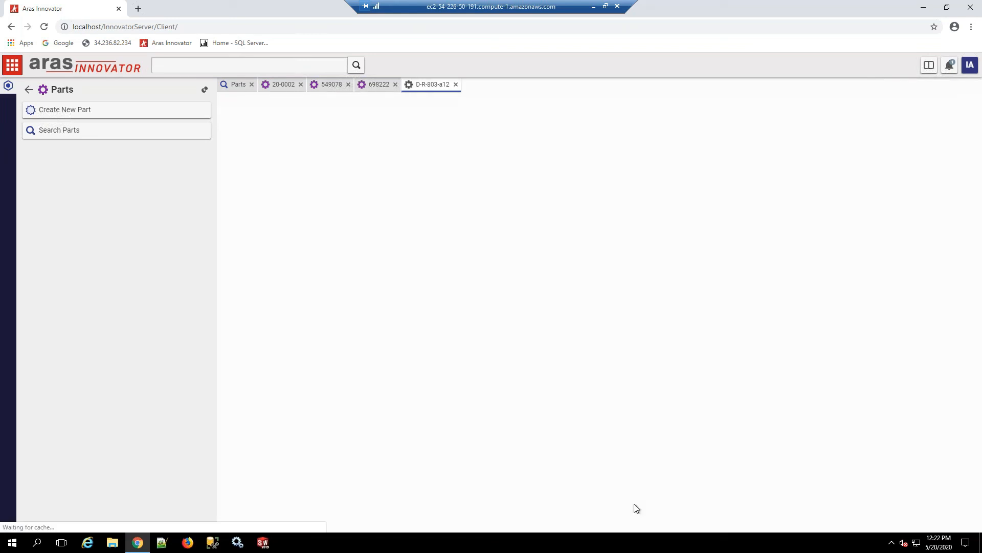
click(332, 301)
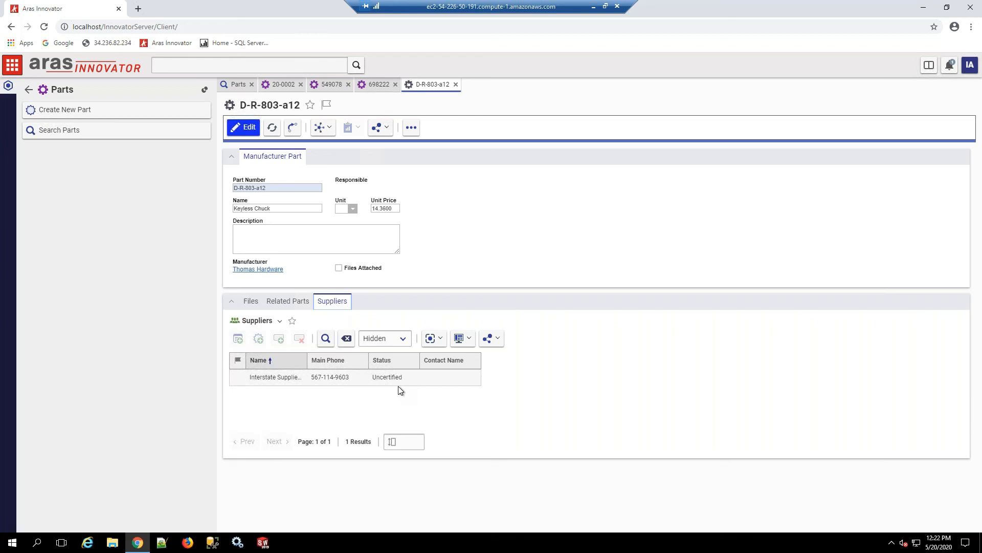
click(355, 382)
double_click(296, 379)
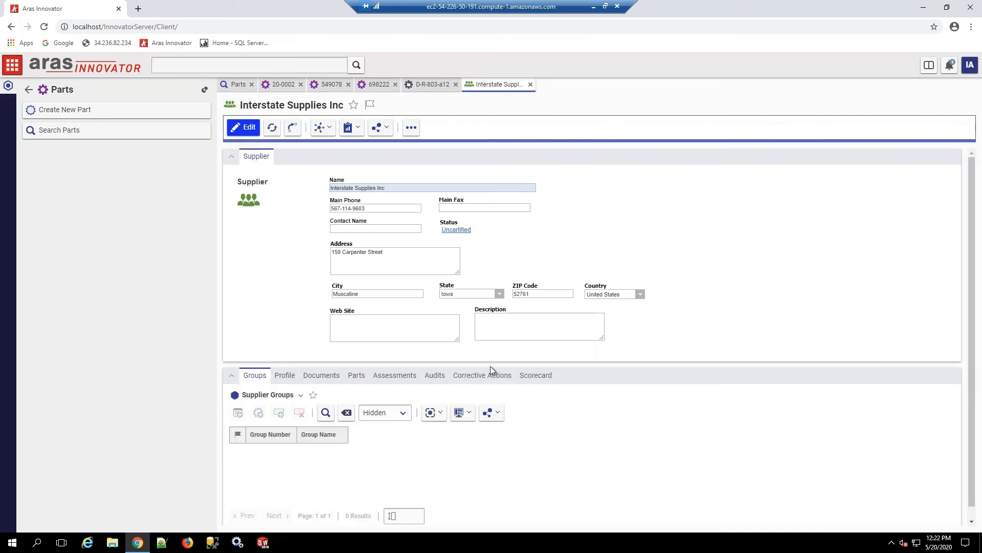
Review Interstate Supplies Inc's assessments and audits, widening the Supplier column of the audit list
click(395, 381)
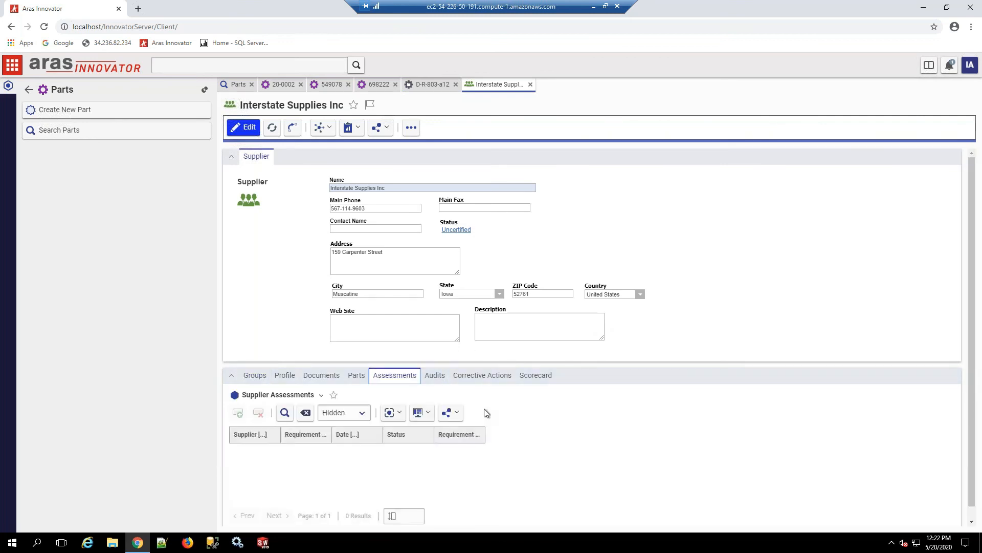
click(436, 377)
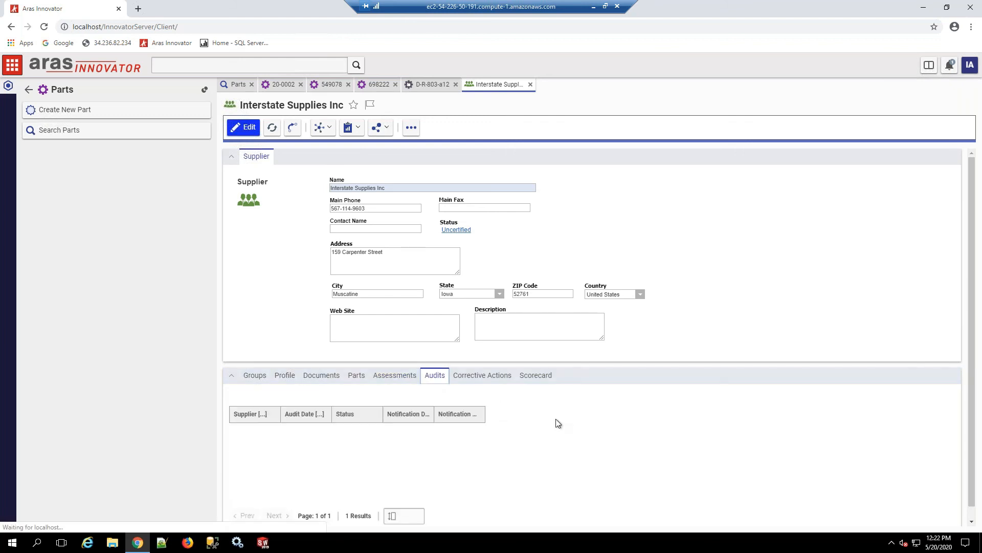
drag(280, 434, 311, 434)
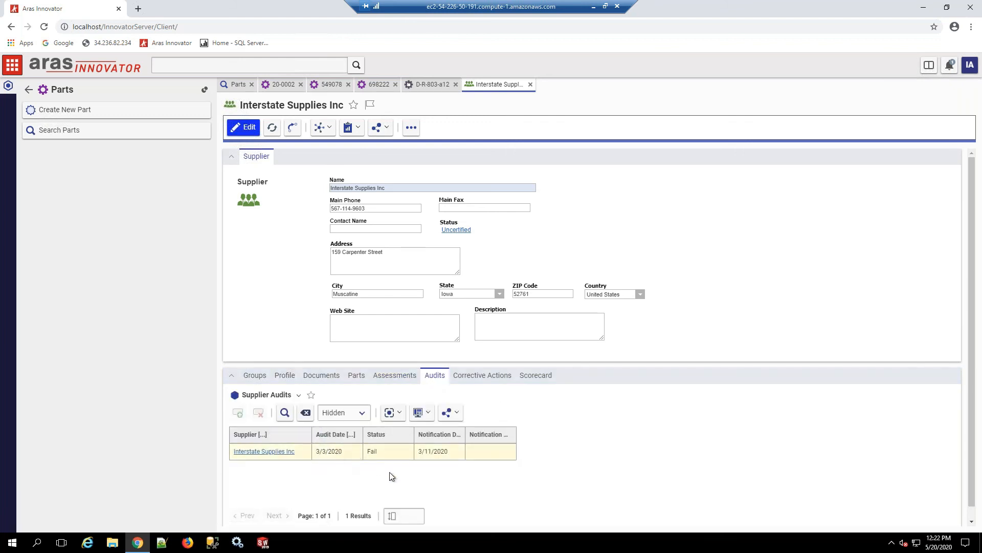
Open the supplier's 3/3/2020 audit record and widen the Supplier Audit column in its corrective actions list
right_click(390, 447)
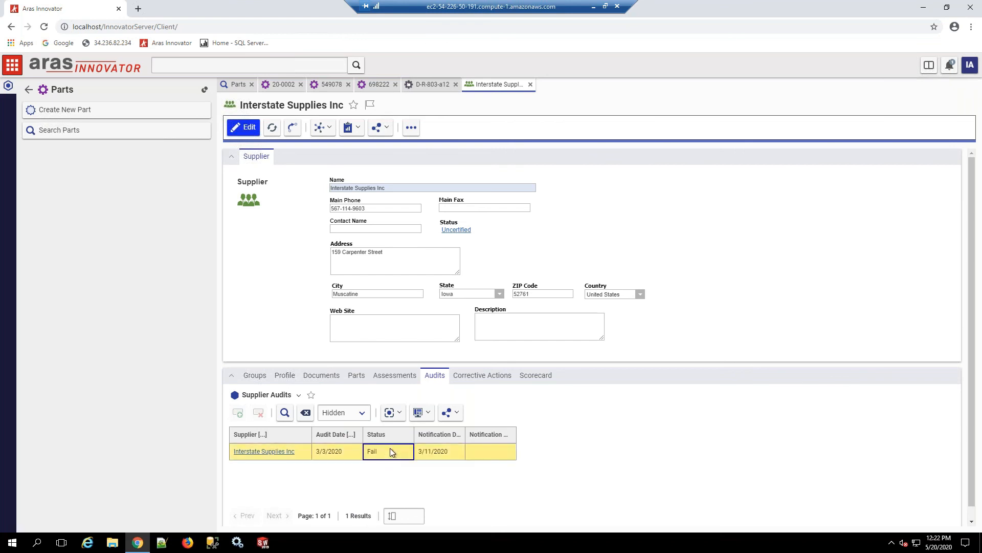
mouse_move(431, 521)
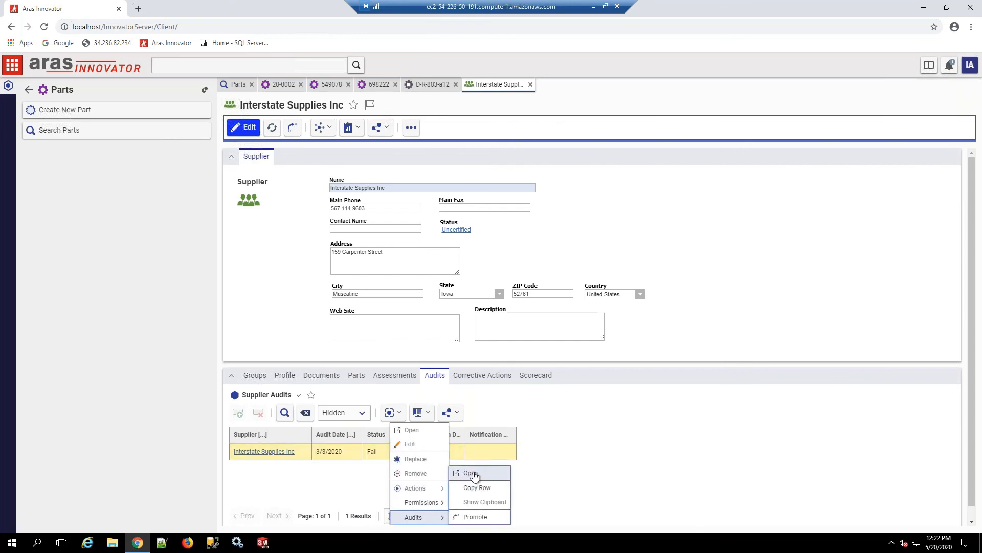
click(468, 474)
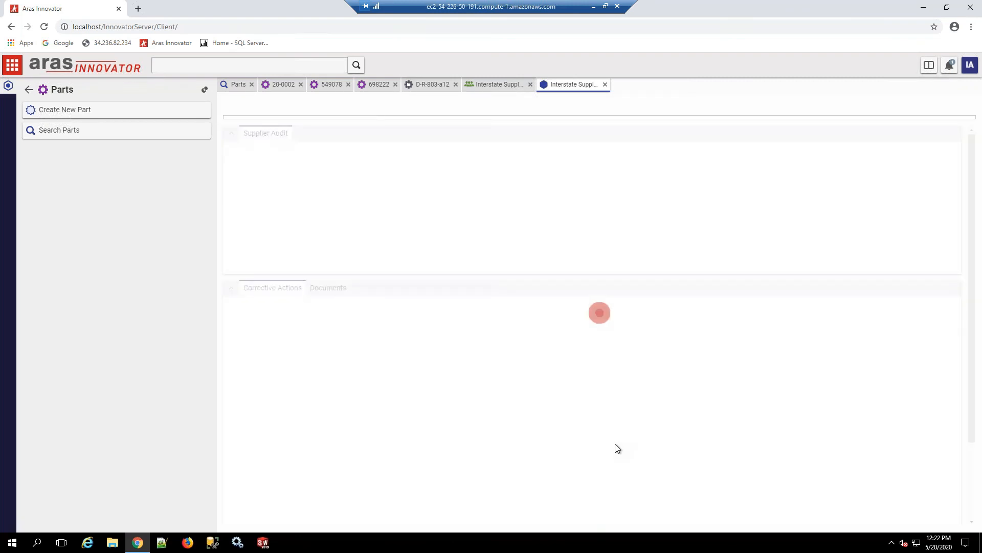
drag(331, 372, 392, 372)
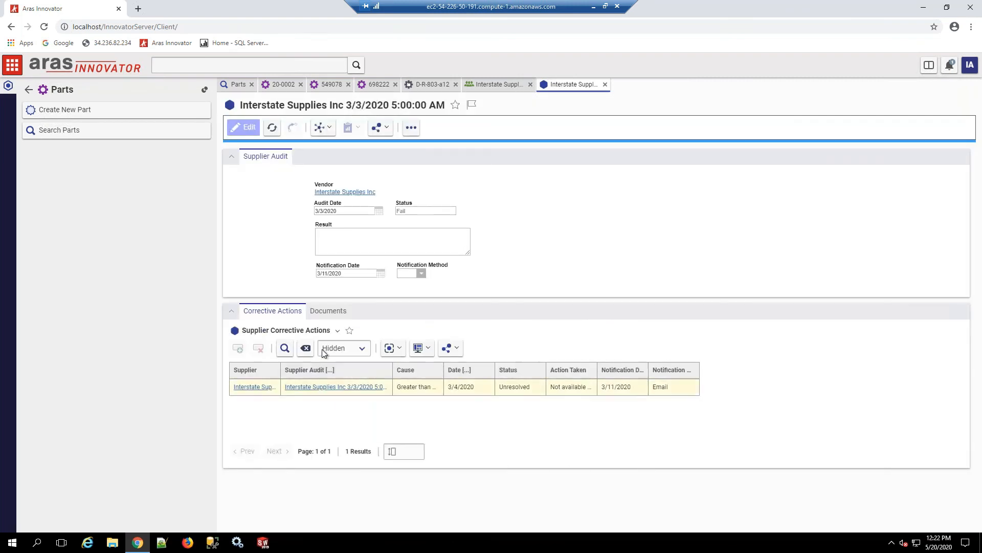
Open document CAR-11-093 from the audit's documents and close the extra browser window
click(339, 315)
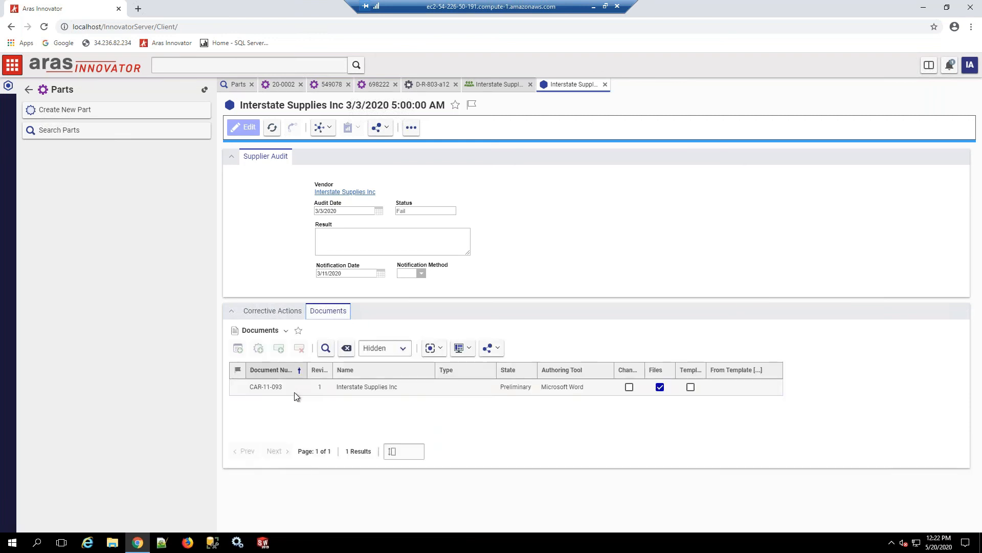
double_click(295, 392)
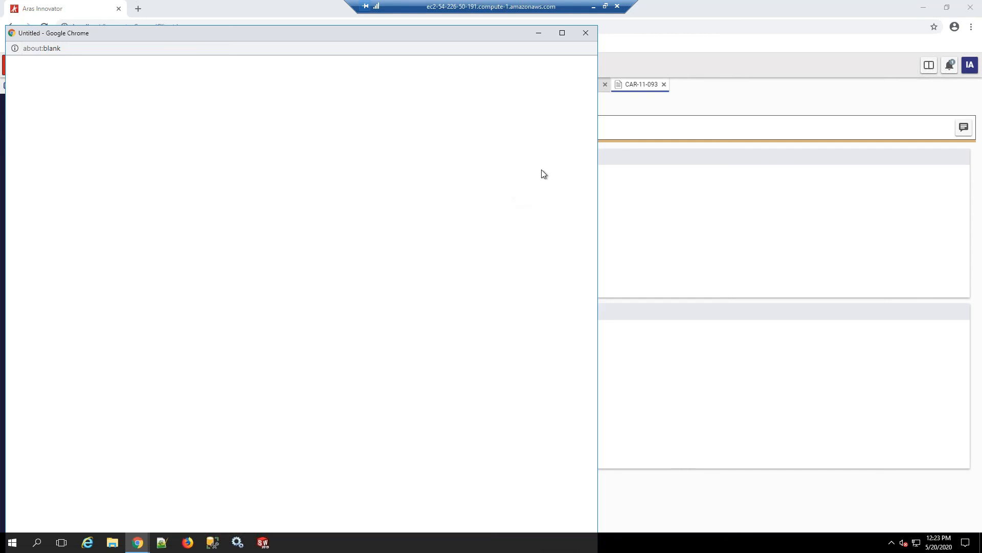
click(585, 34)
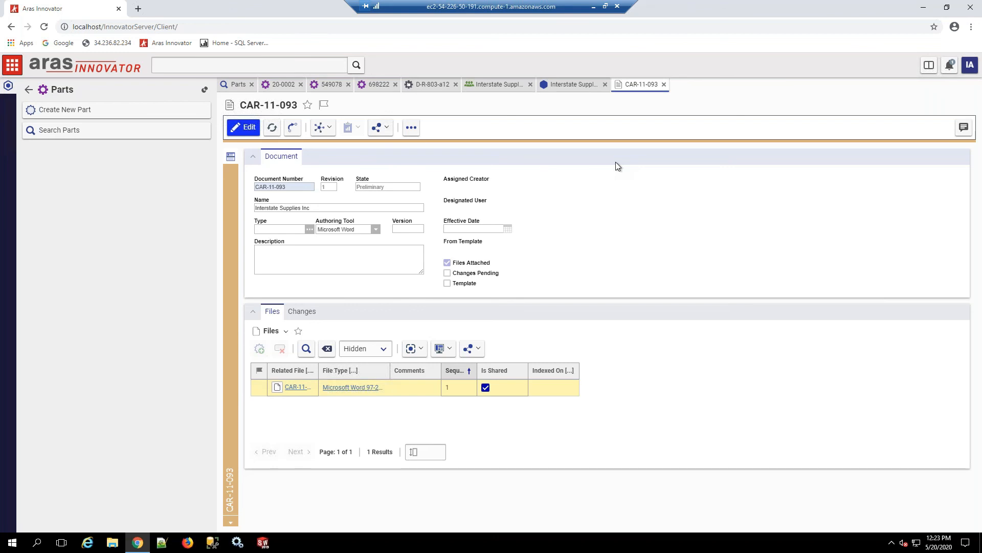
Close the document, audit, Interstate Supplies Inc, D-R-803-a12 and part 698222 records
click(663, 85)
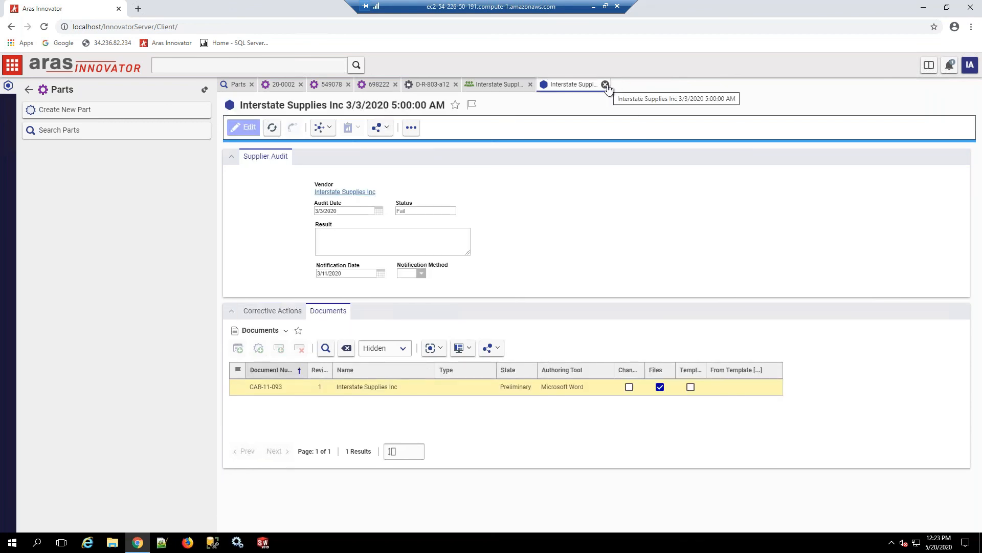
click(605, 84)
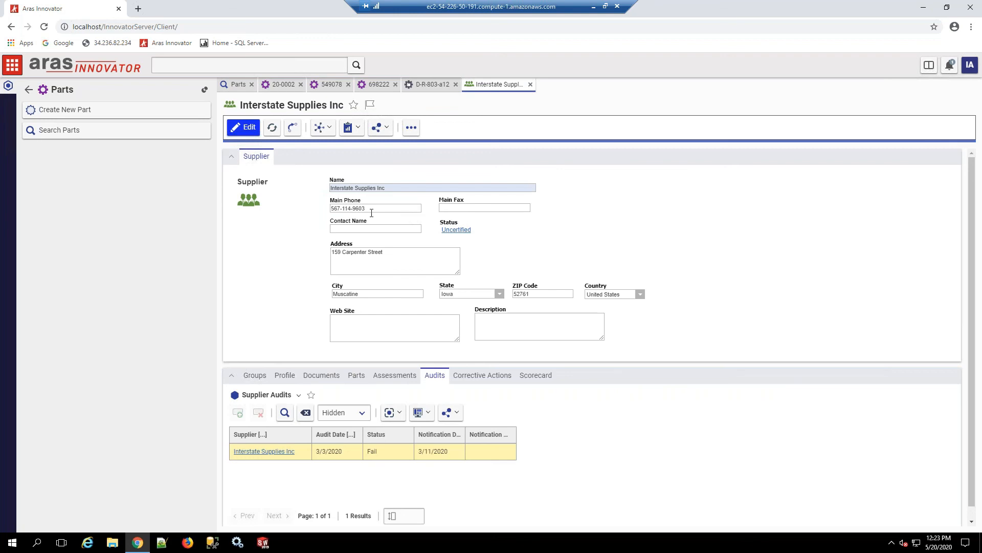
click(531, 85)
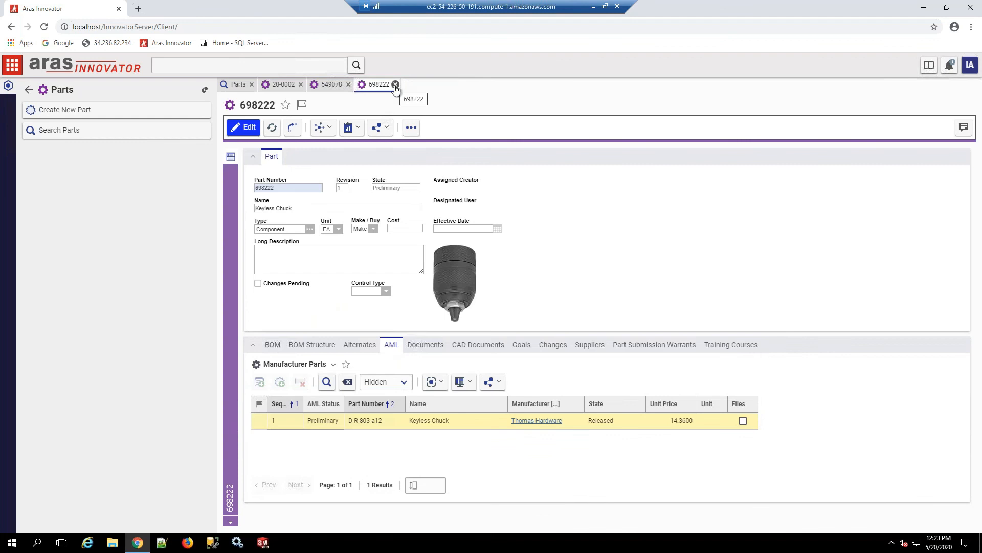
click(395, 85)
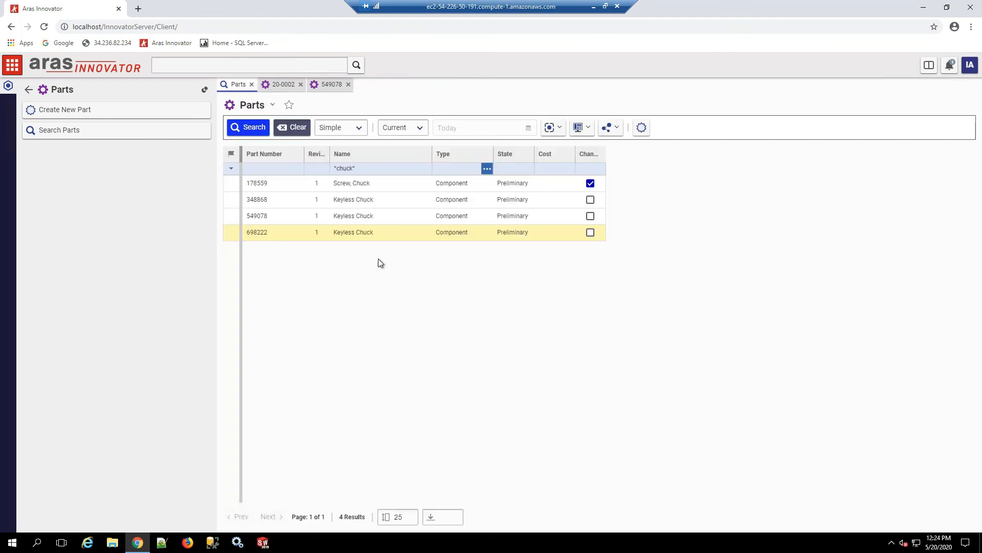
Open Keyless Chuck part 348868 and view the suppliers of manufacturer part D-R-906-a12 in its AML
double_click(266, 200)
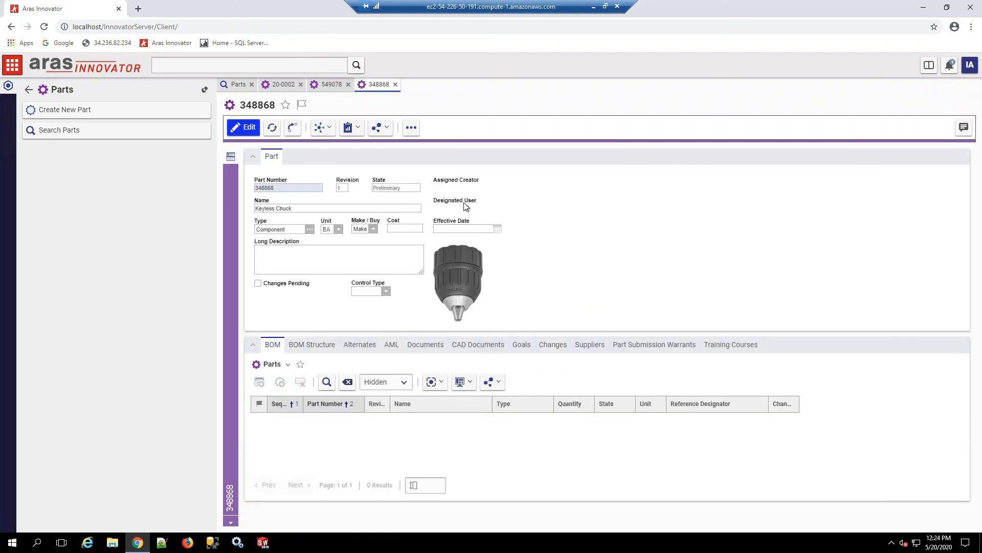
click(391, 344)
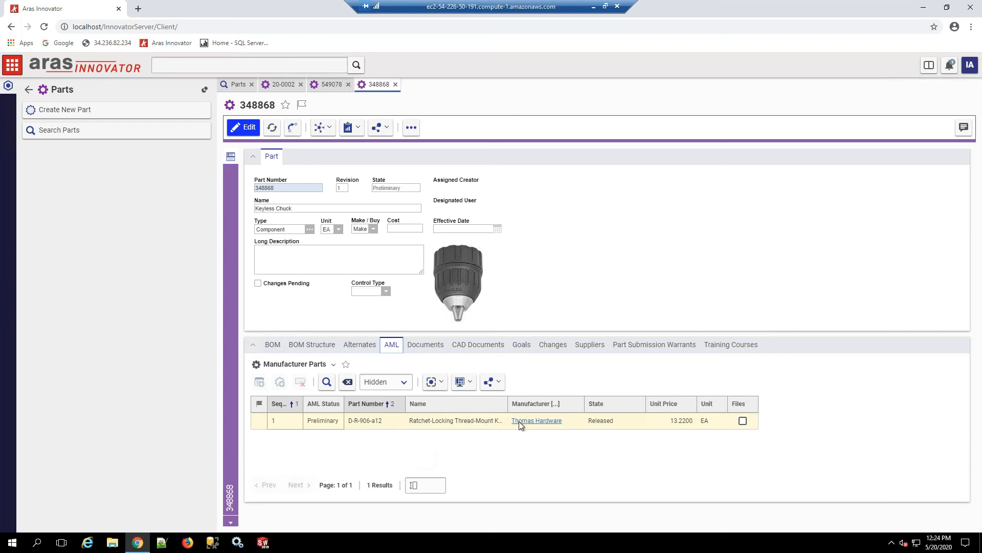
double_click(386, 425)
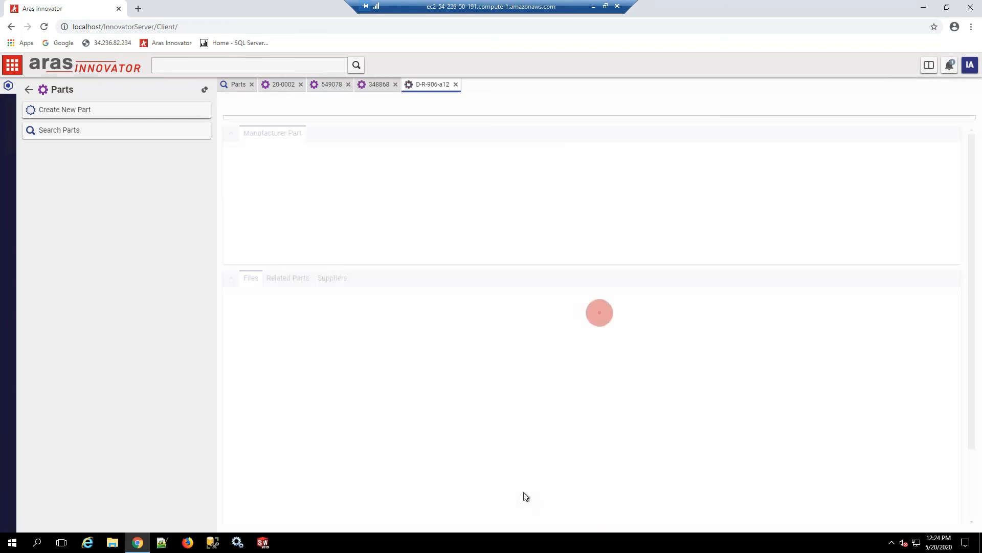
click(332, 301)
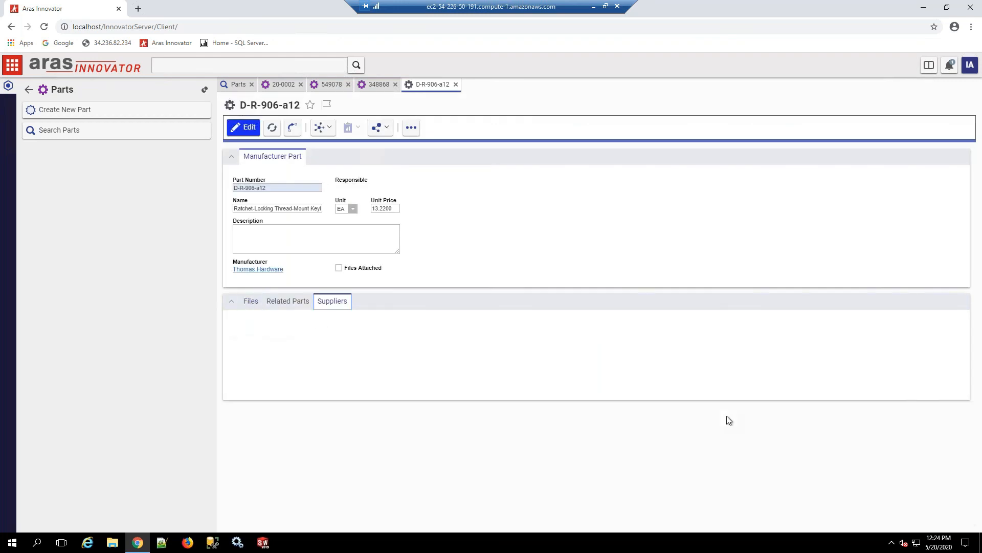
Open the McMaster-Carr record from the widened supplier list and view the parts it supplies
drag(314, 360, 353, 360)
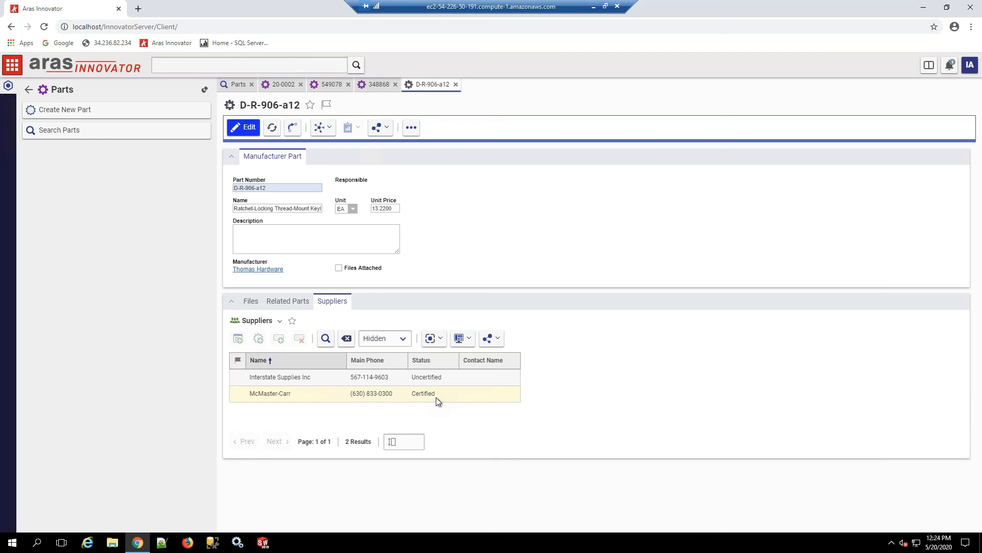
double_click(302, 393)
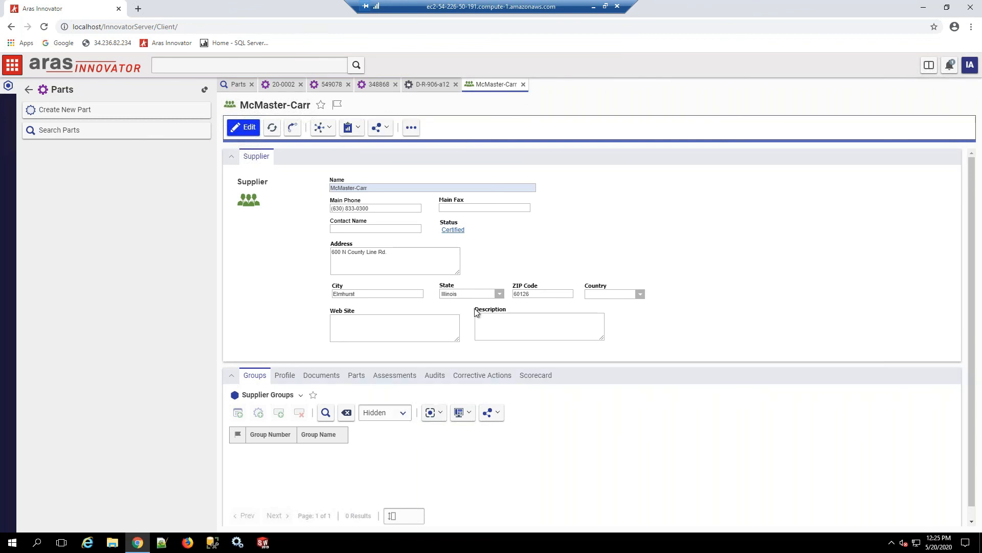
click(357, 376)
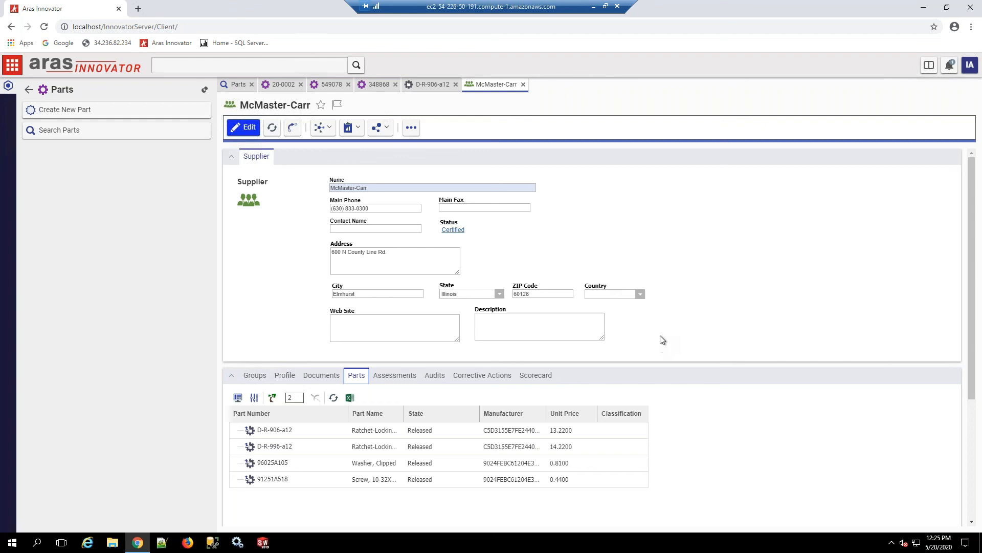
click(285, 375)
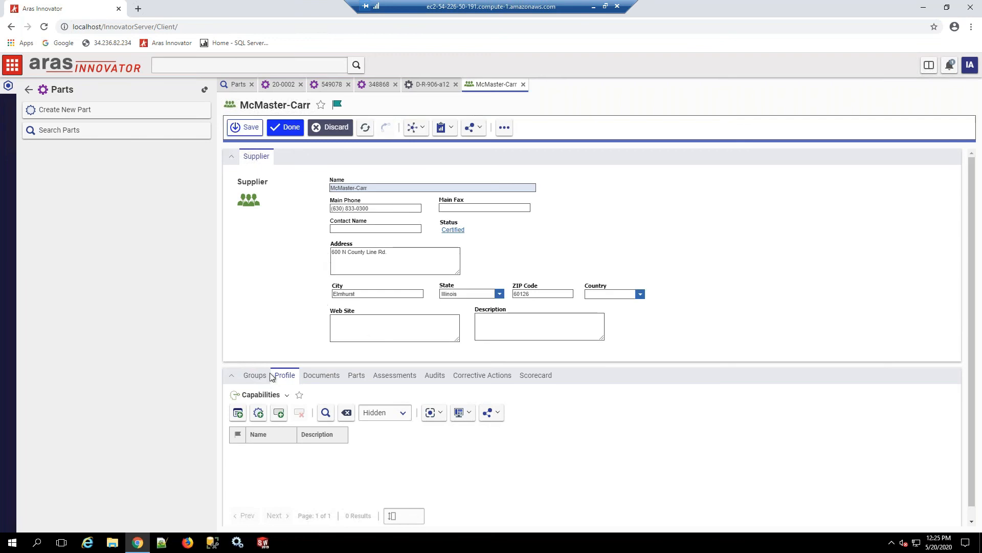
click(238, 415)
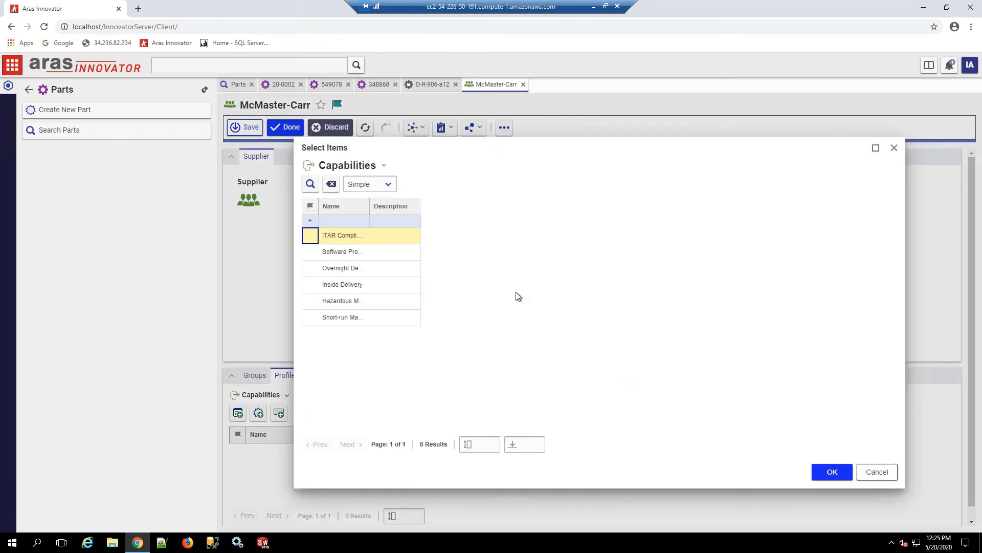
drag(369, 205, 408, 206)
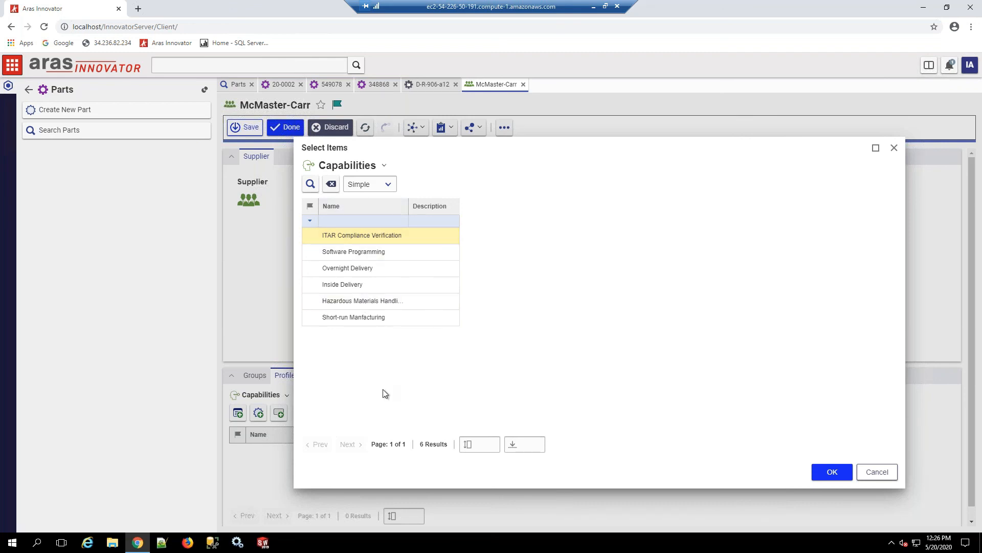
click(878, 472)
click(524, 85)
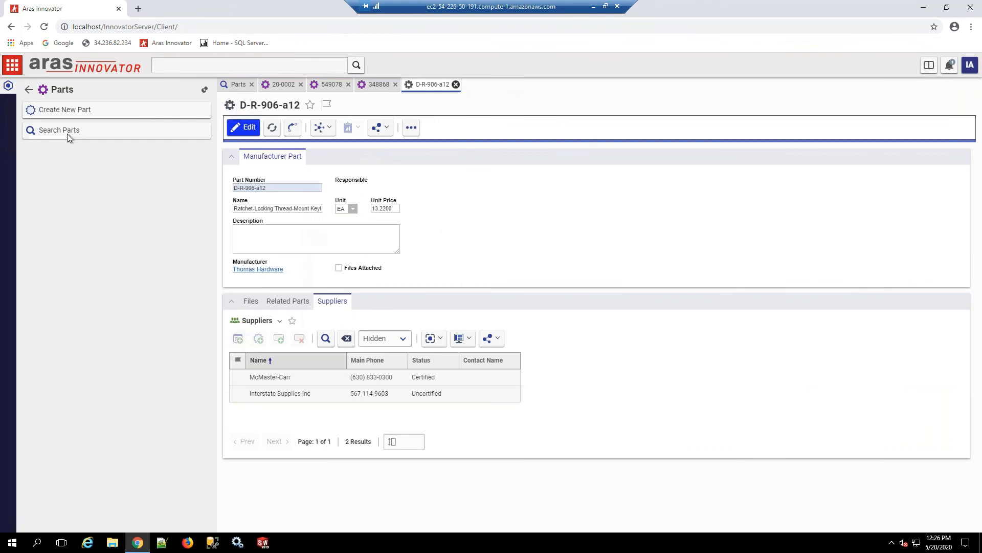
Close the manufacturer part, search the suppliers under Supplier Management, and open the ACME co. record
click(29, 89)
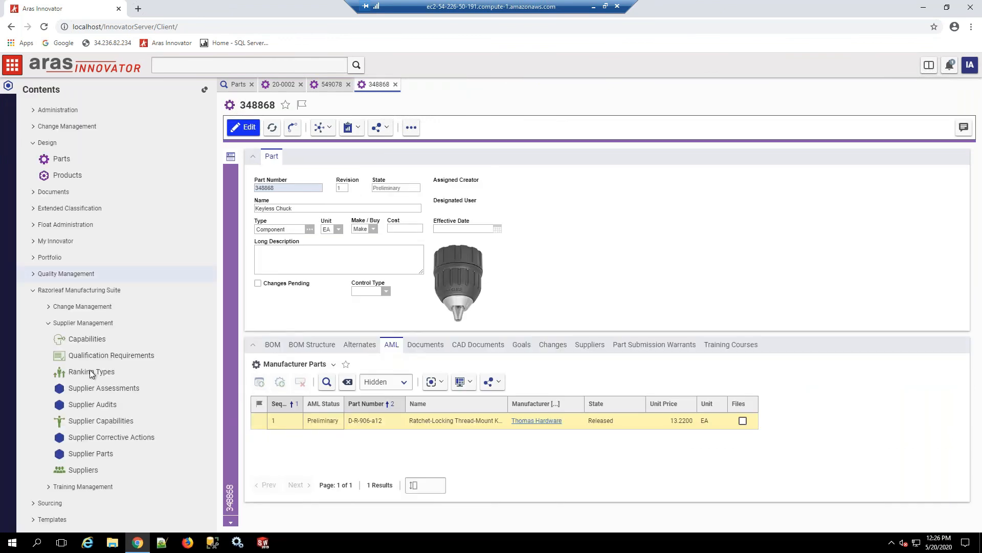
click(83, 469)
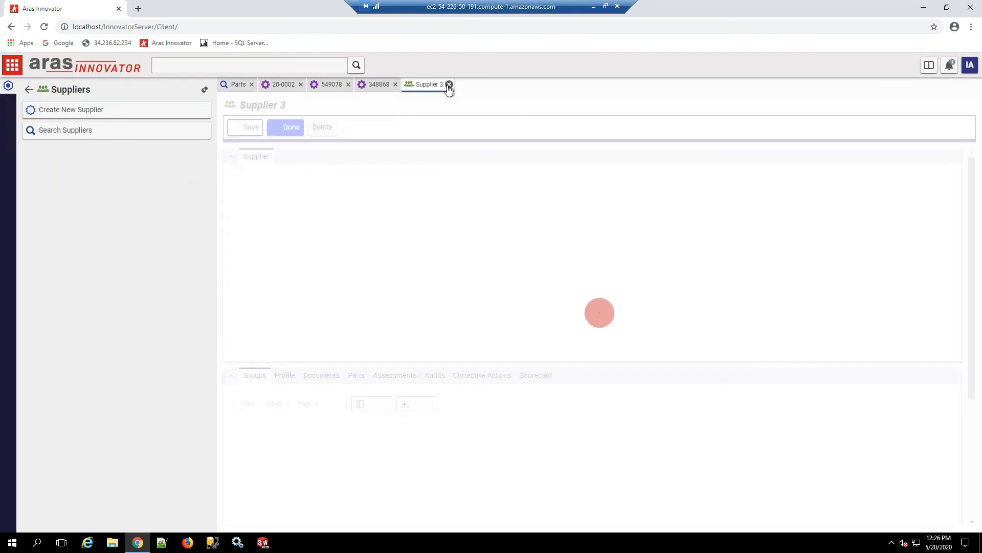
click(449, 85)
click(128, 131)
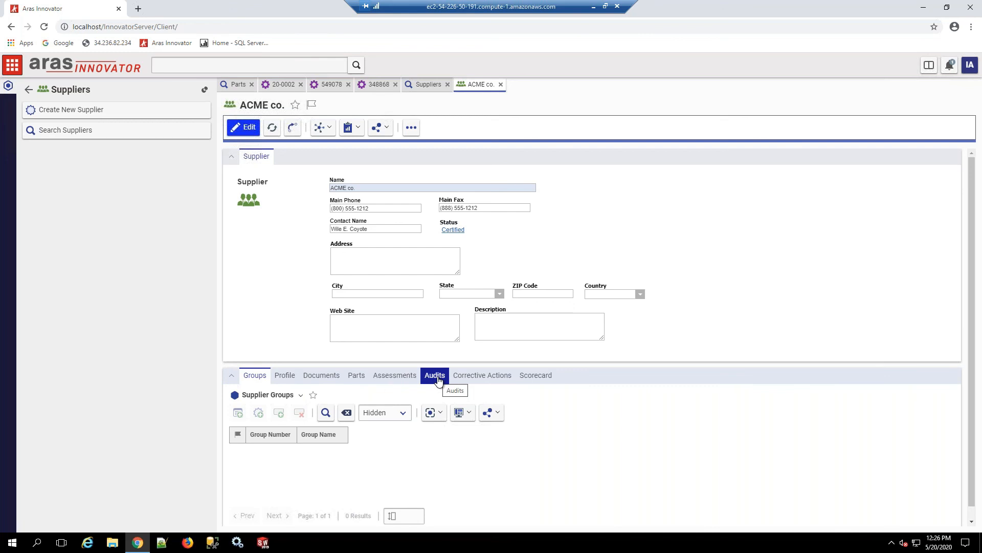
Review the ranking entries on ACME co.'s scorecard and run its individual vendor report
click(536, 375)
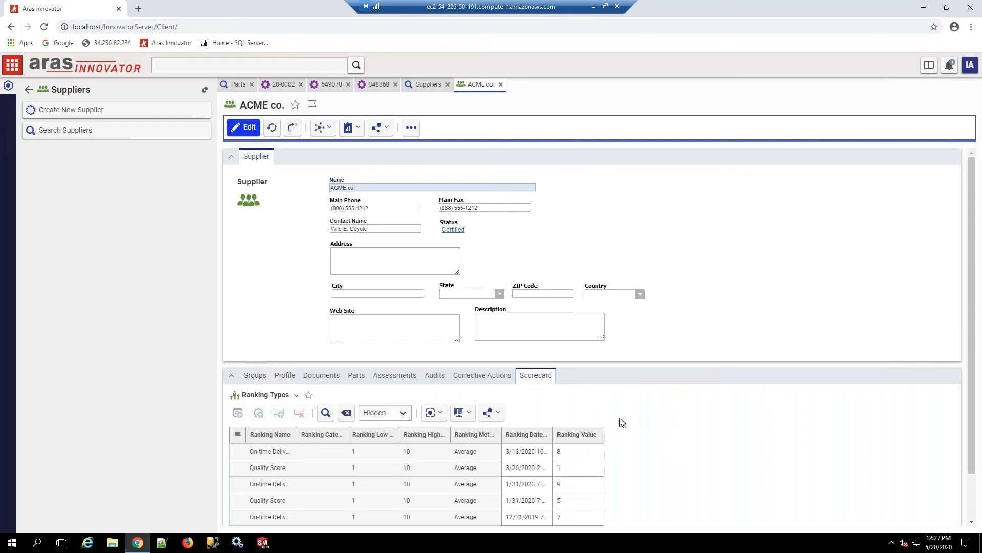
scroll(634, 422, down, 2)
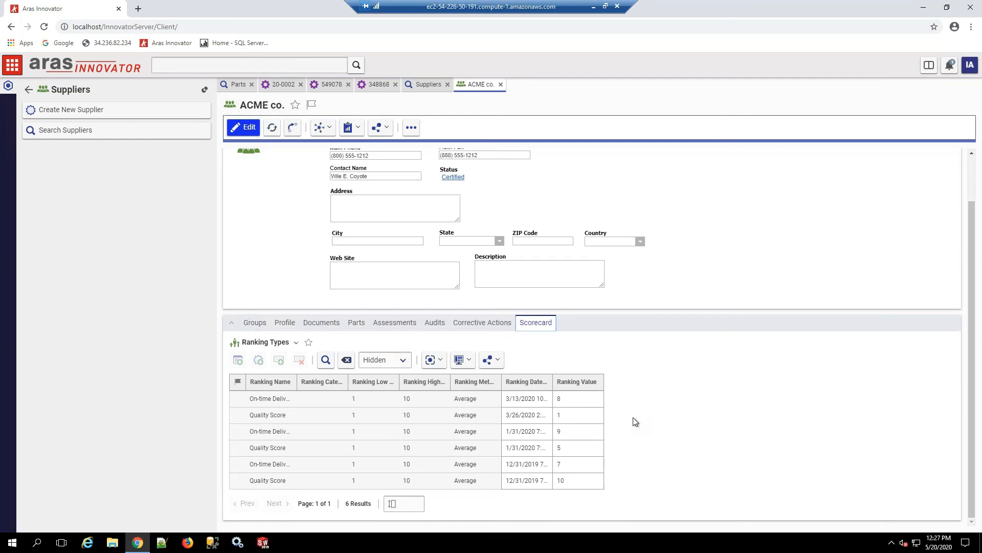
click(358, 135)
click(363, 143)
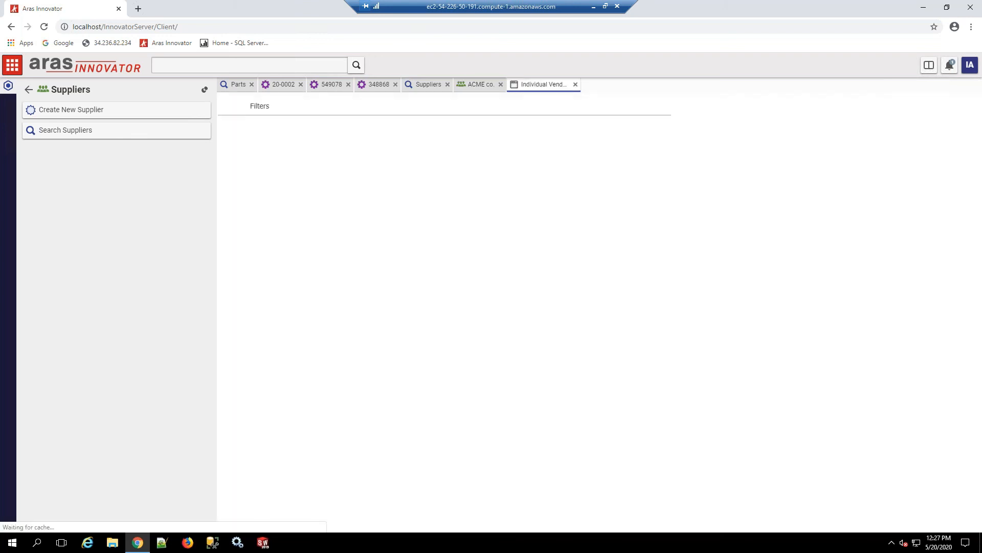
Filter the Vendor Scorecard Report to ranking dates from 1/1/2020 to 6/1/2020 and update its results
click(275, 155)
click(270, 169)
click(272, 181)
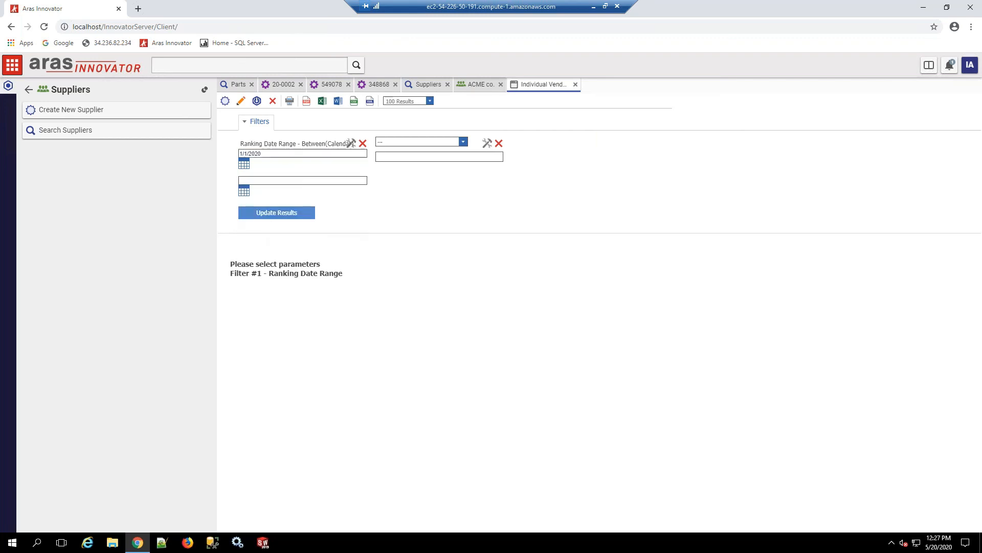
click(268, 182)
click(267, 237)
click(268, 213)
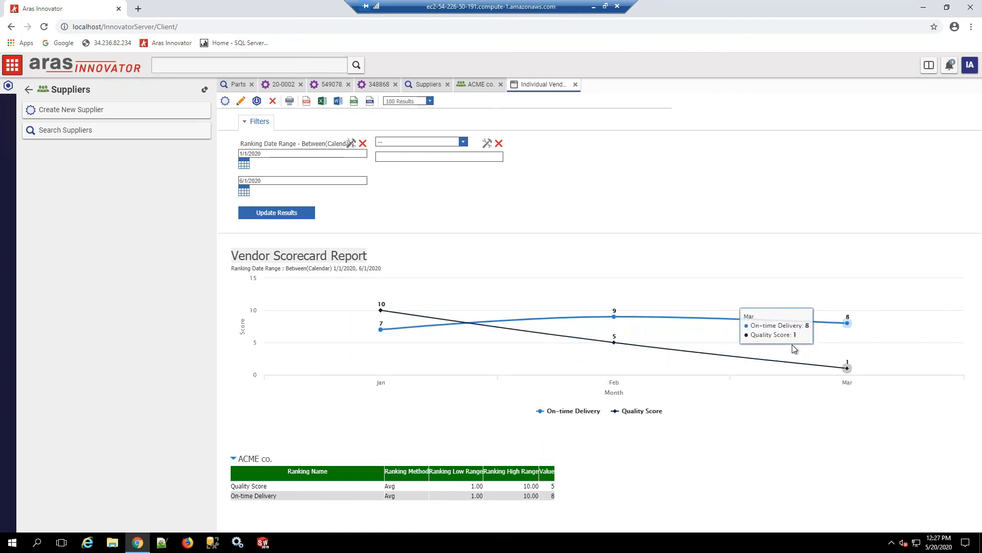
Add an On-time Delivery ranking with a value of 7 to ACME co.'s scorecard and save the supplier
click(483, 85)
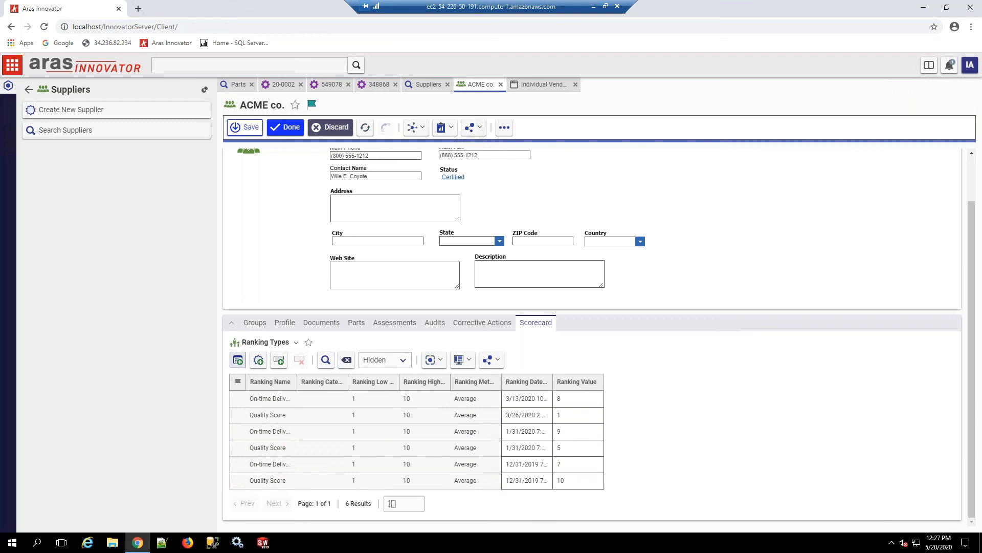
click(238, 360)
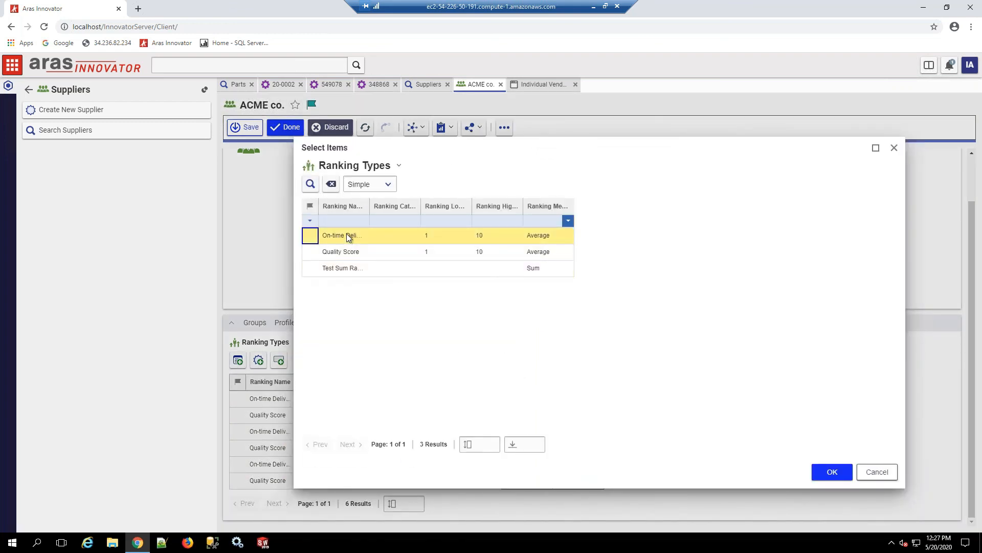
click(346, 236)
click(873, 476)
click(580, 497)
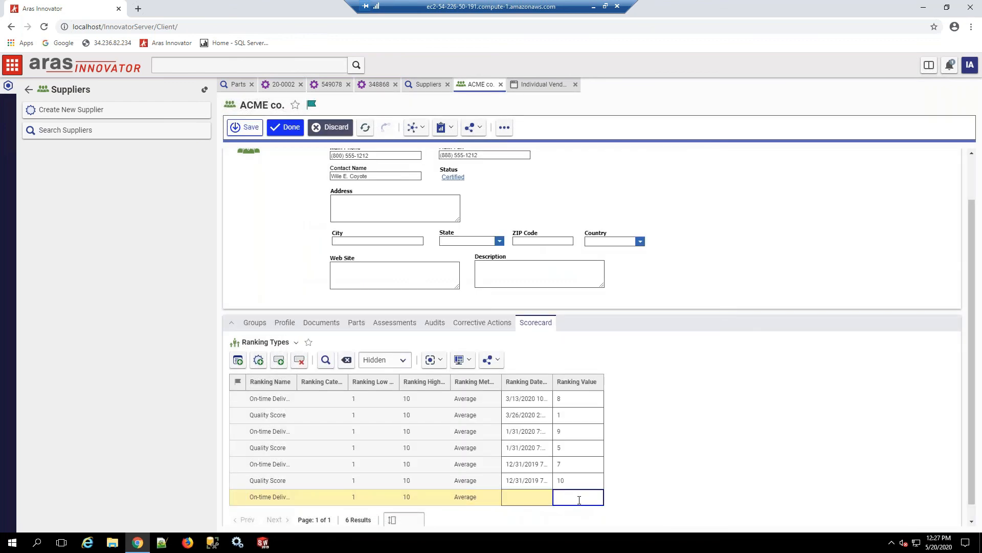
text(7)
click(585, 464)
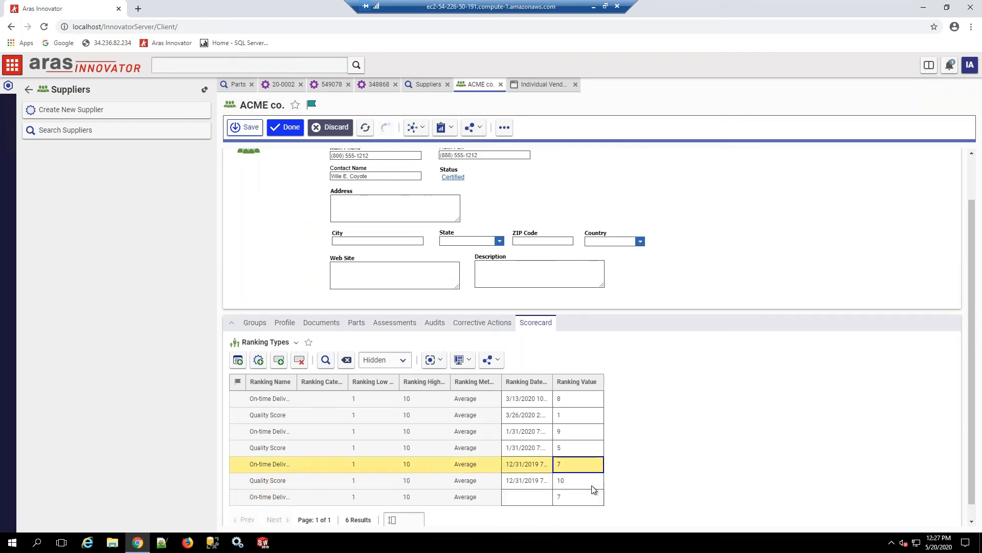
click(285, 131)
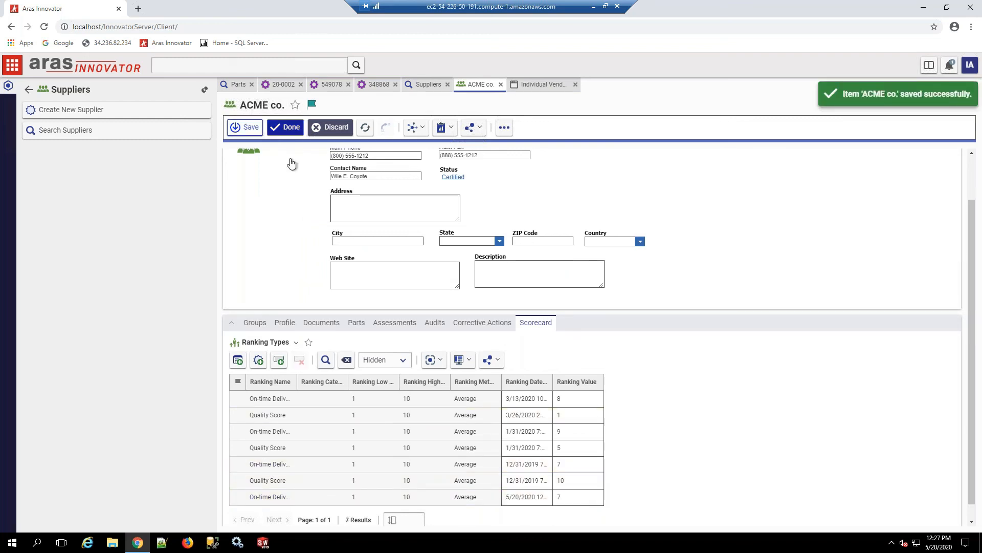
Review the refreshed vendor scorecard report, and close it along with ACME co., the supplier search and both keyless chuck parts
click(544, 83)
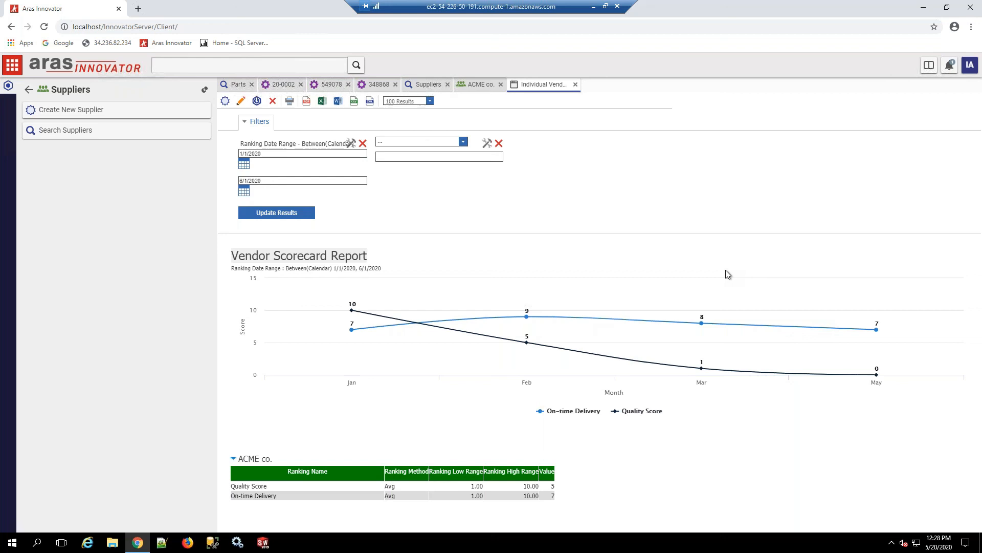
click(575, 84)
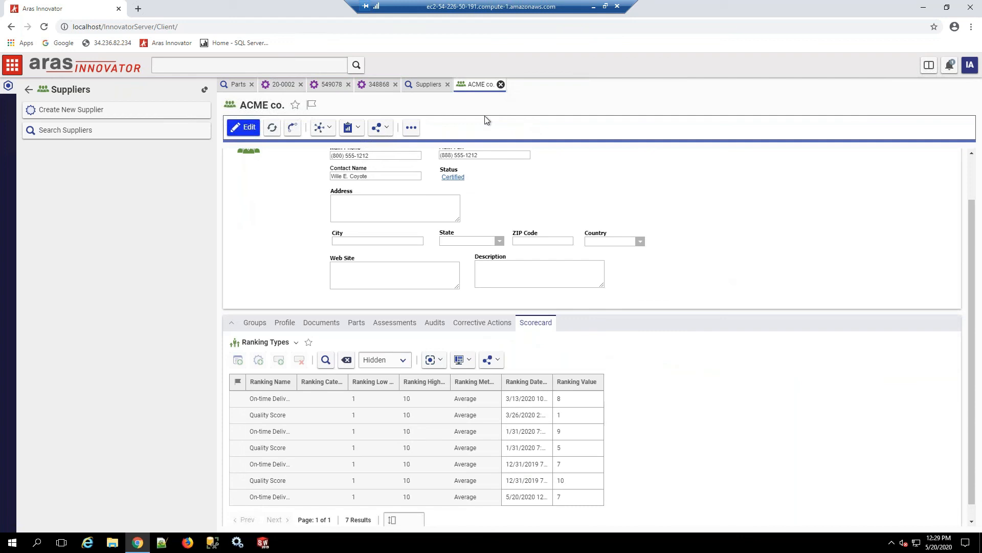
click(500, 85)
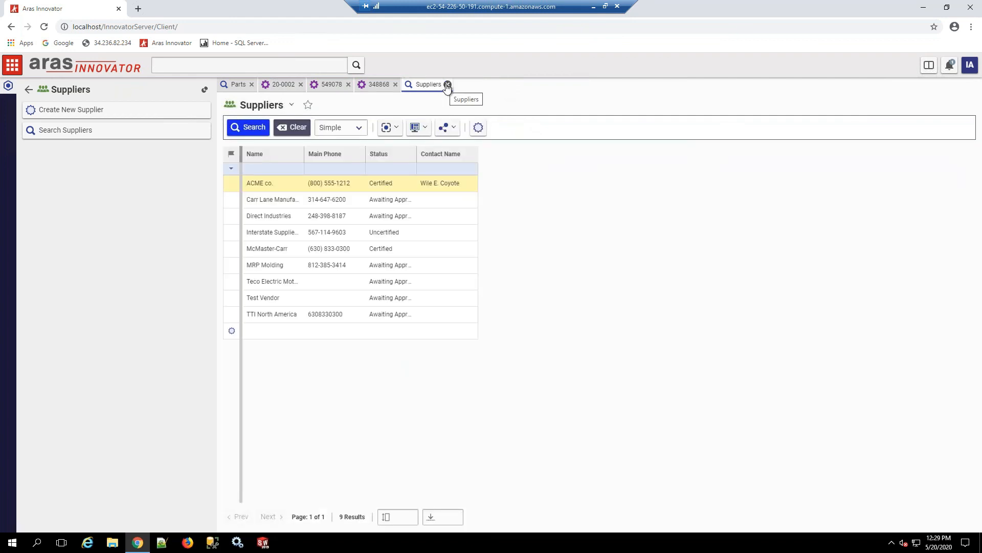
click(448, 84)
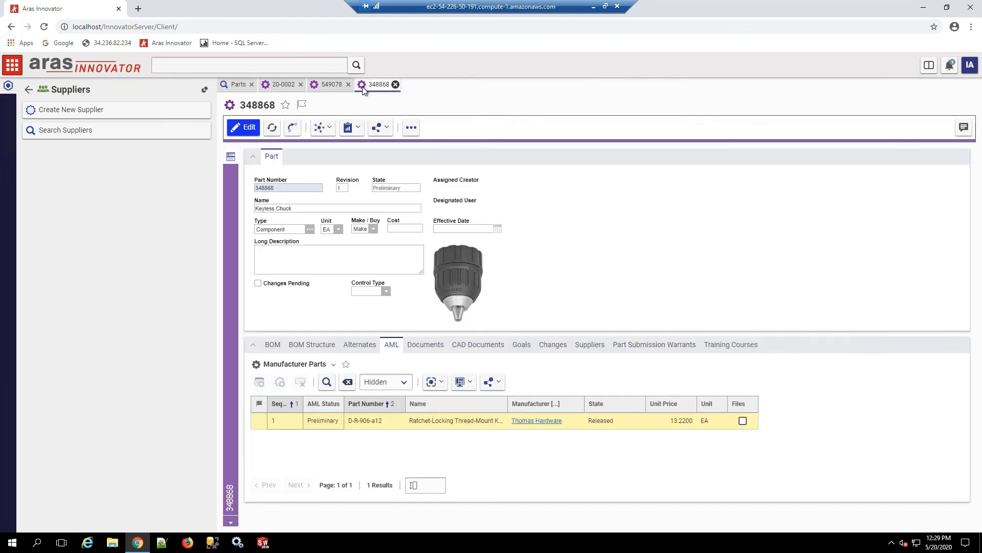
click(395, 84)
click(348, 84)
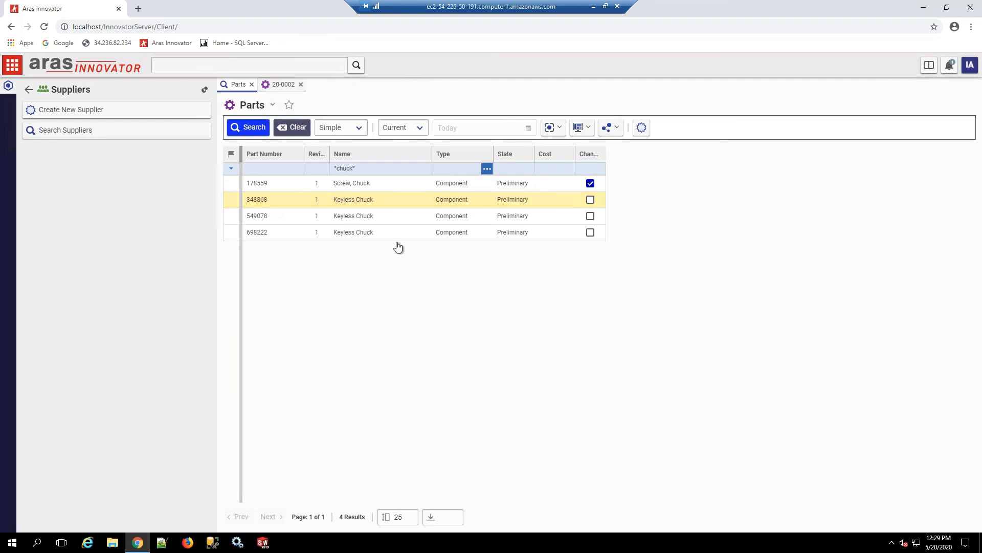
Edit part 20-0002 and replace keyless chuck 549078 in its BOM with keyless chuck 348868
click(284, 84)
right_click(338, 487)
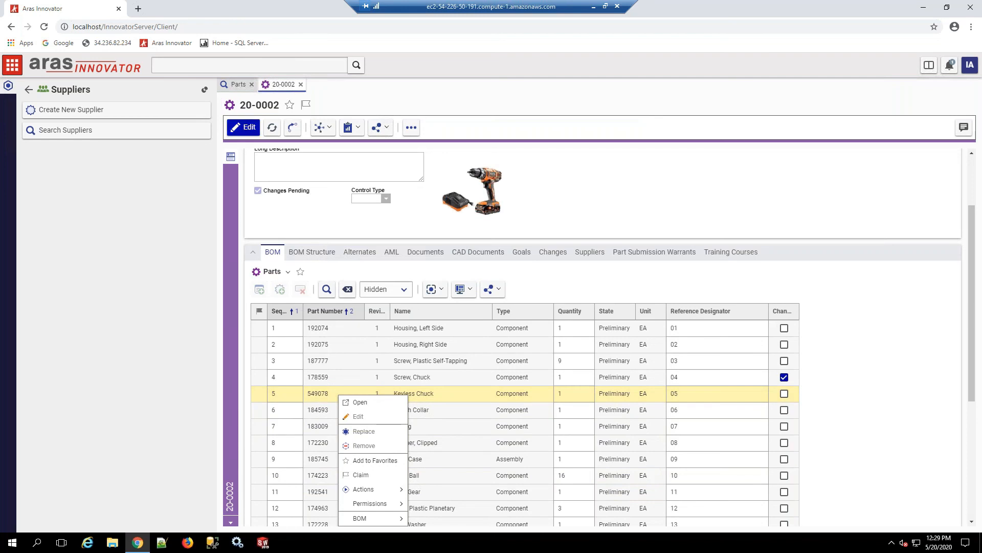
click(244, 128)
click(331, 394)
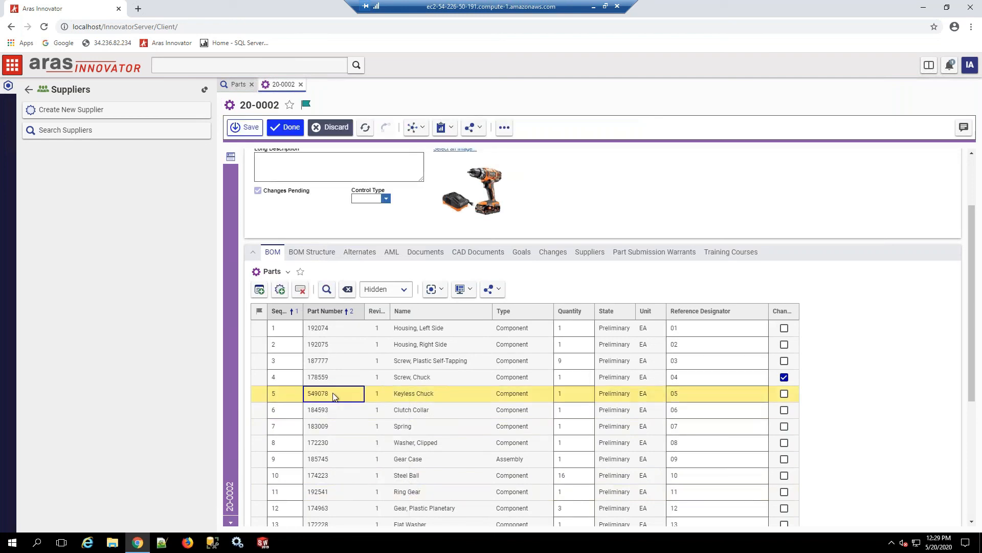
right_click(333, 395)
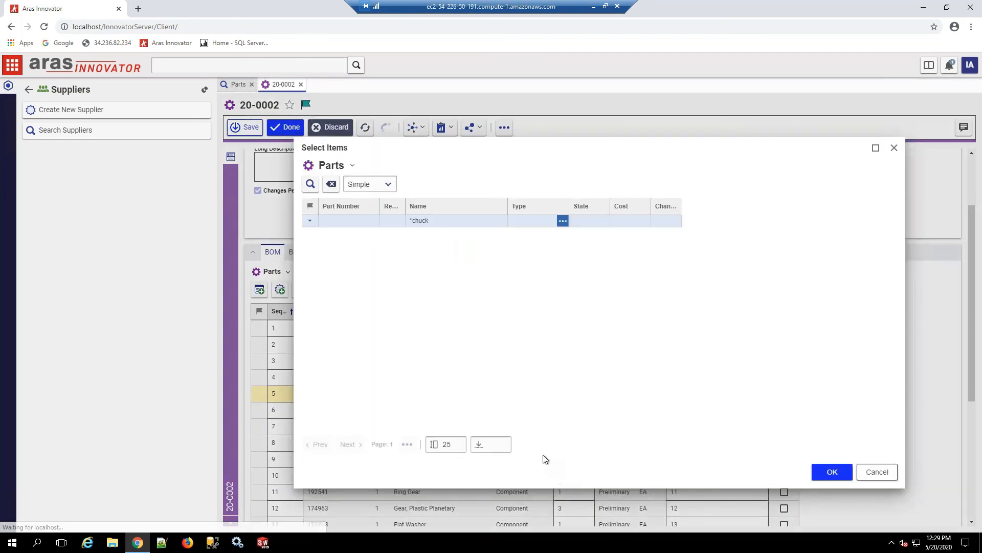
click(309, 187)
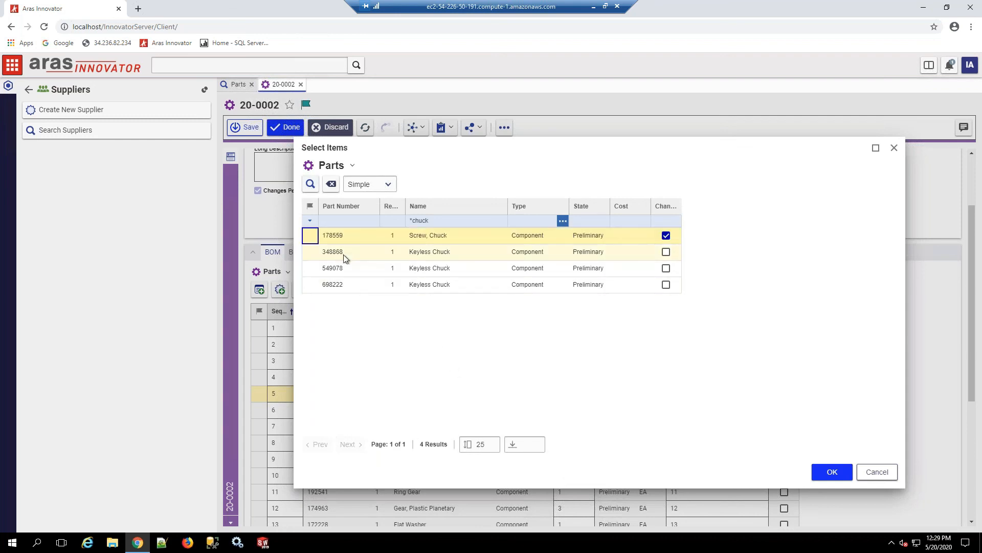
click(342, 255)
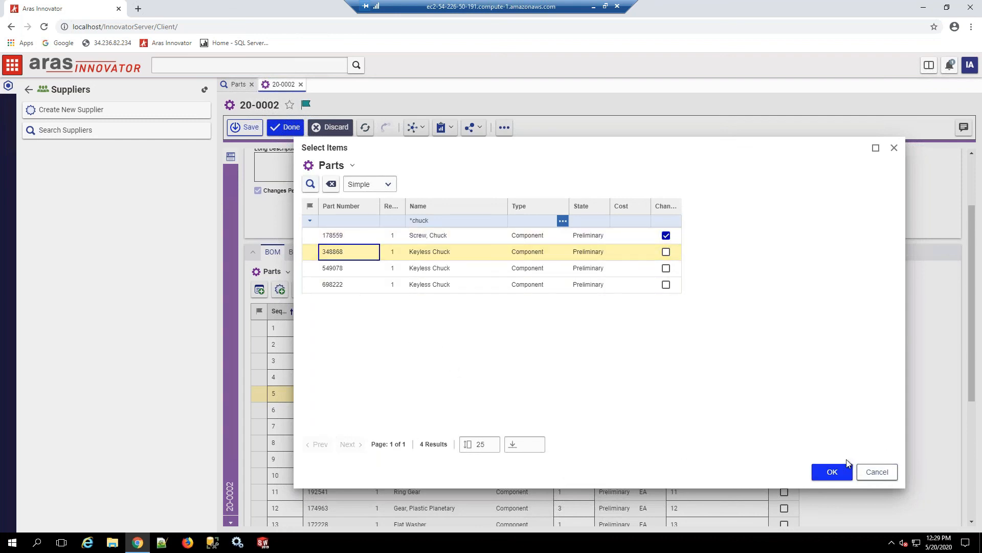
click(832, 471)
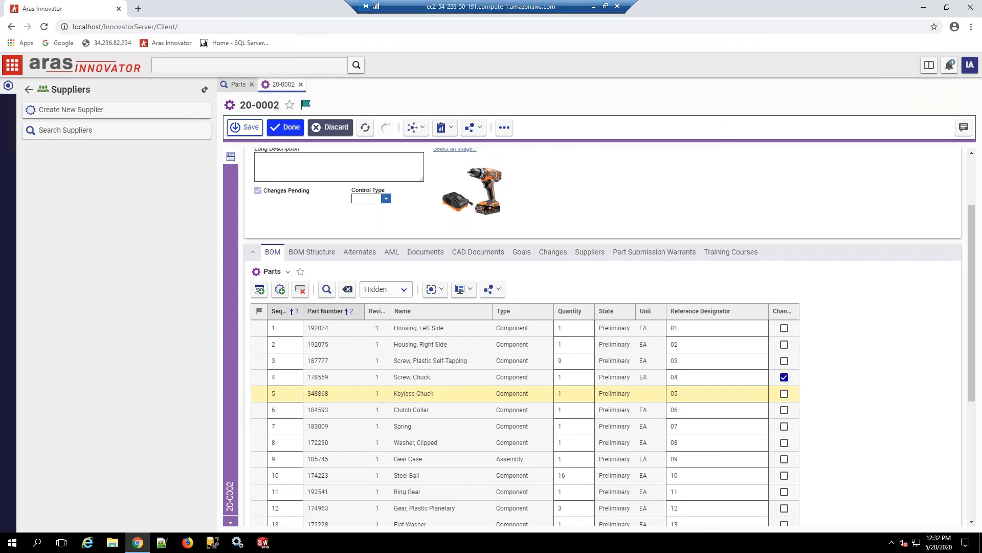
key(alt+Tab)
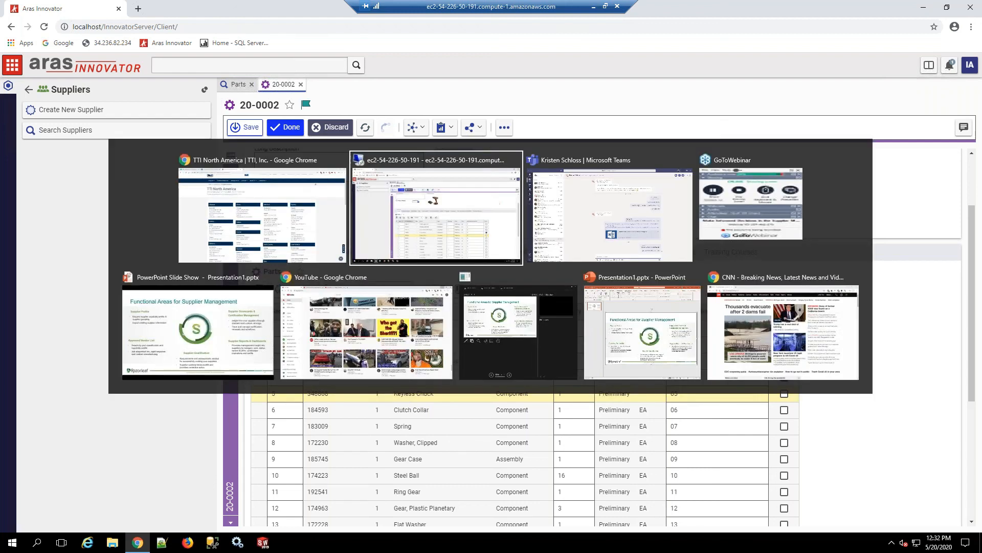
key(alt+Tab)
key(alt+Tab)
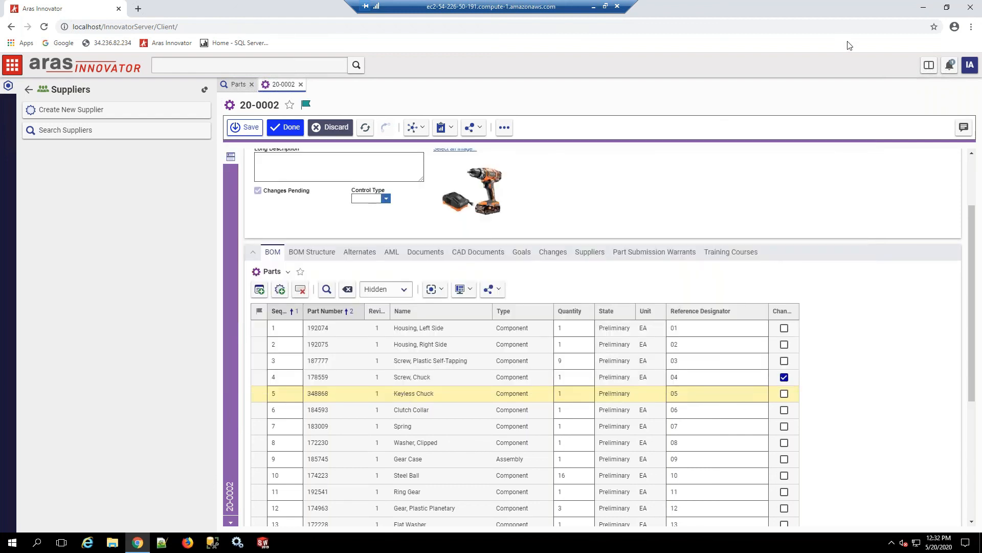